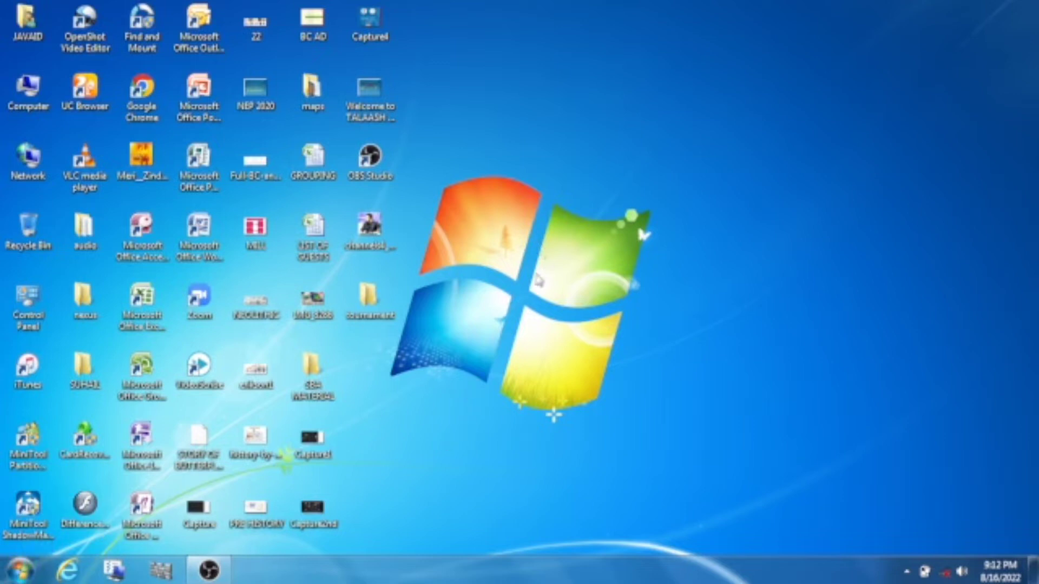
# Launch Paint from Start > All Programs > Accessories so a blank Untitled canvas opens.
pyautogui.click(27, 573)
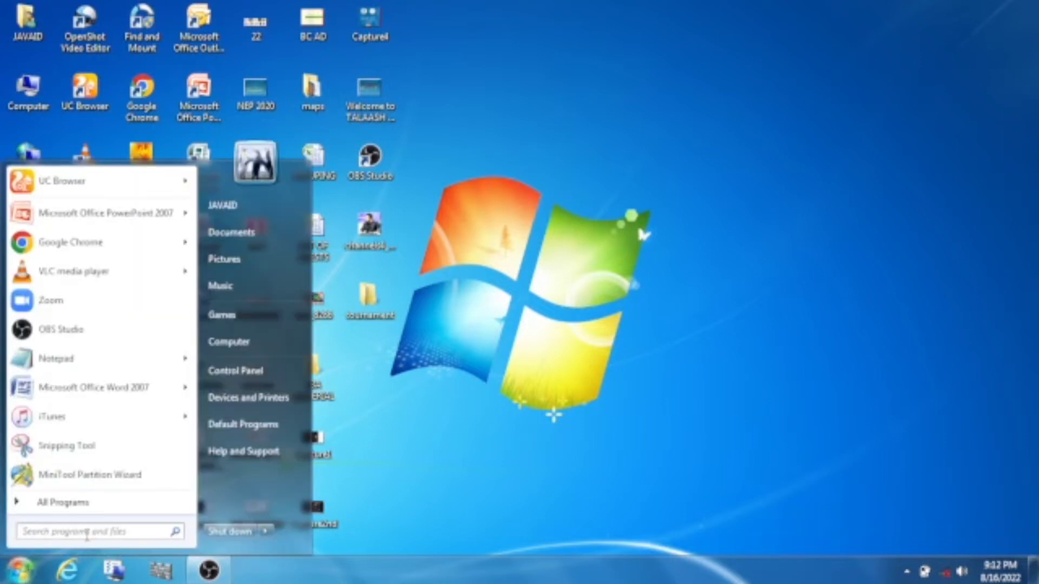
pyautogui.click(97, 506)
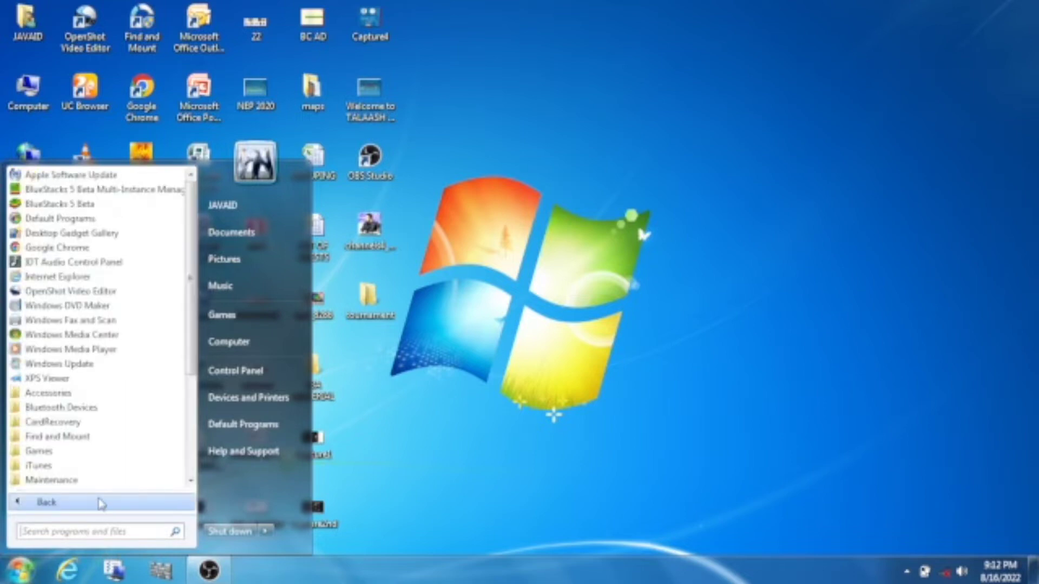
pyautogui.click(100, 396)
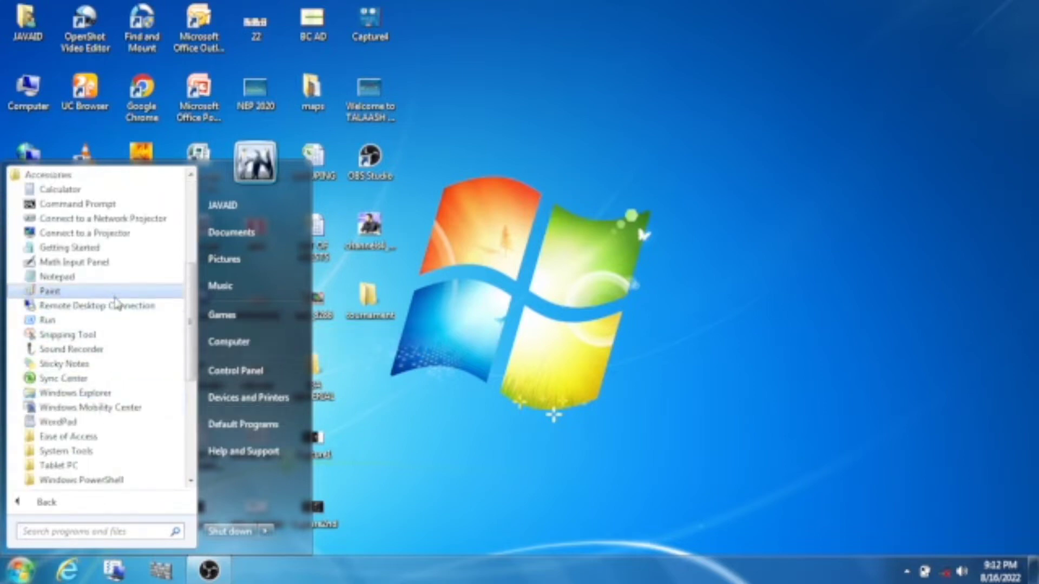
pyautogui.click(49, 291)
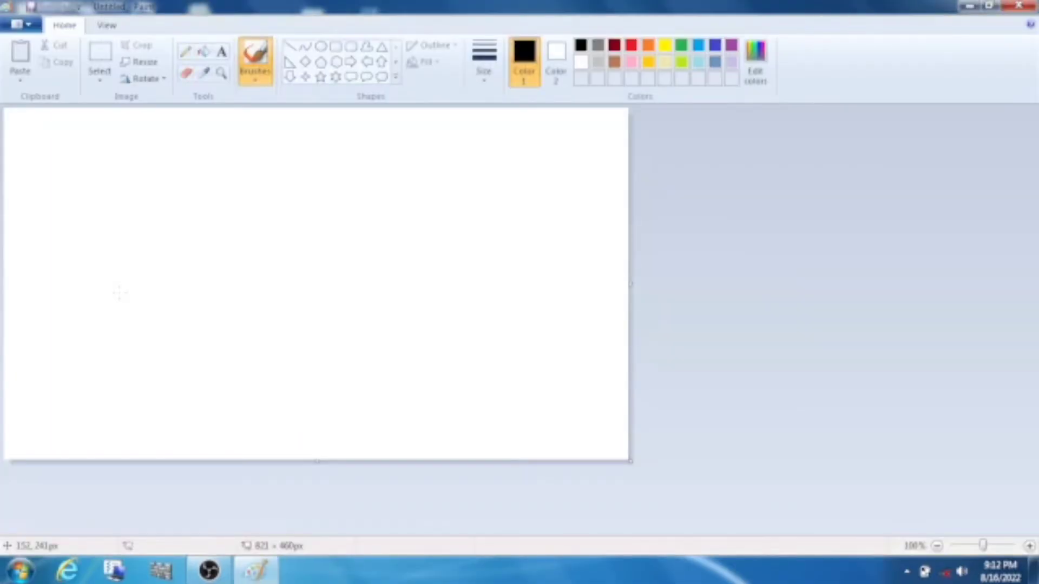
# Show Paint's View tab with its zoom, rulers, gridlines and full-screen options.
pyautogui.click(27, 24)
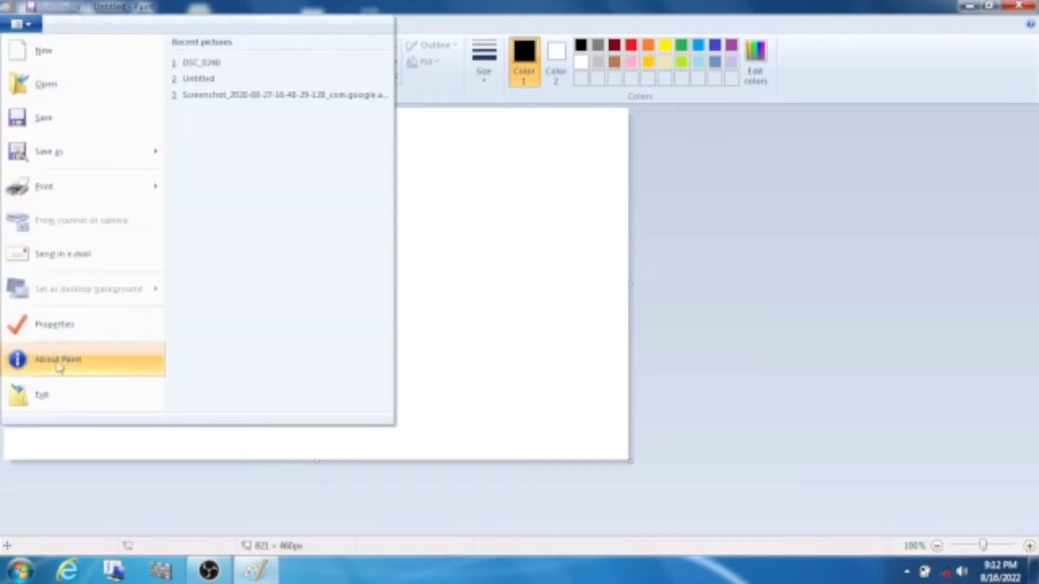
pyautogui.click(470, 233)
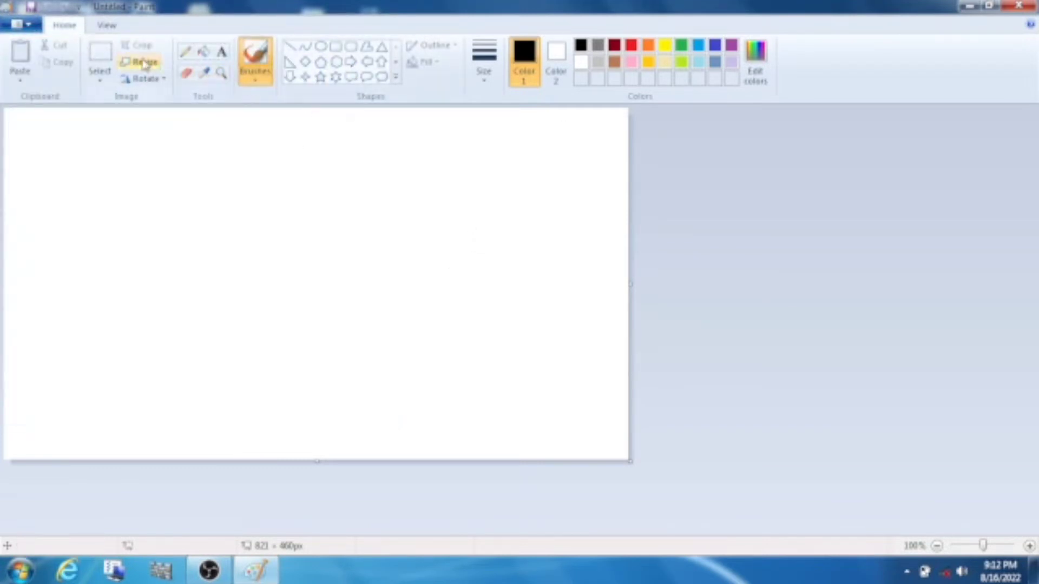
pyautogui.click(106, 28)
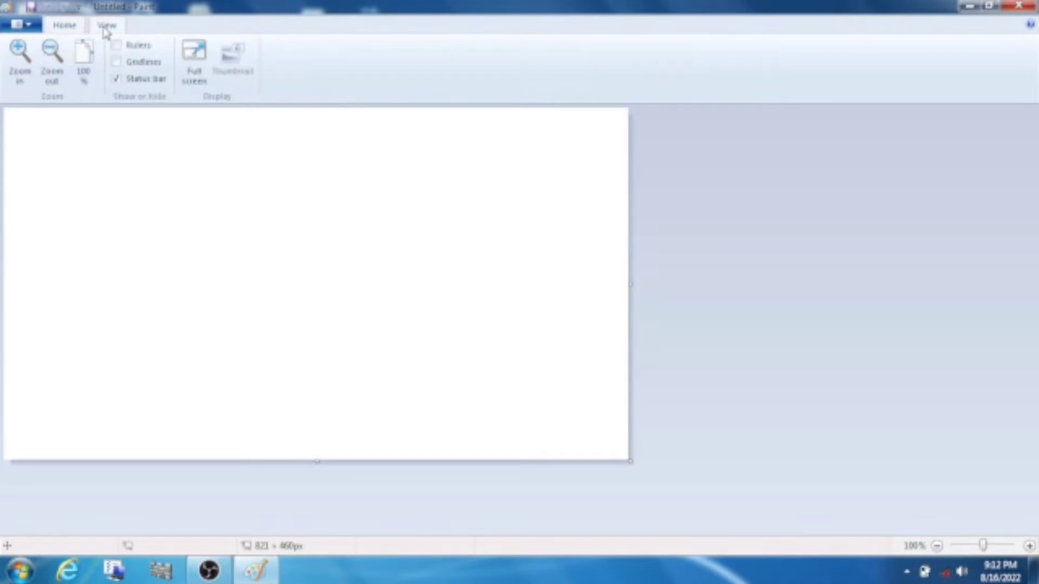
# Widen and lengthen the blank canvas to 1360 × 573 pixels so it fills the window.
pyautogui.click(19, 25)
pyautogui.click(566, 252)
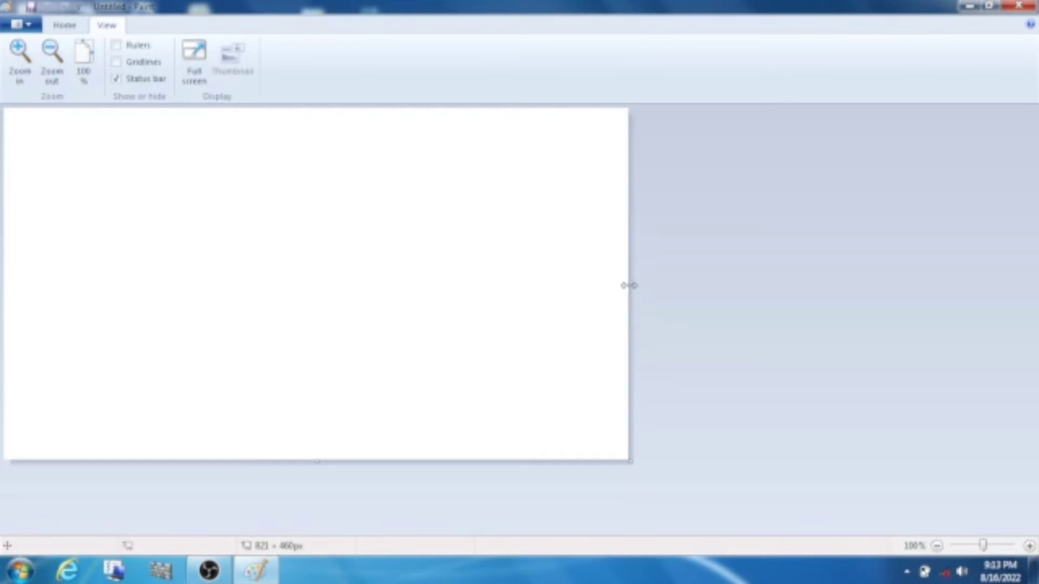
pyautogui.moveTo(629, 285); pyautogui.dragTo(1030, 325)
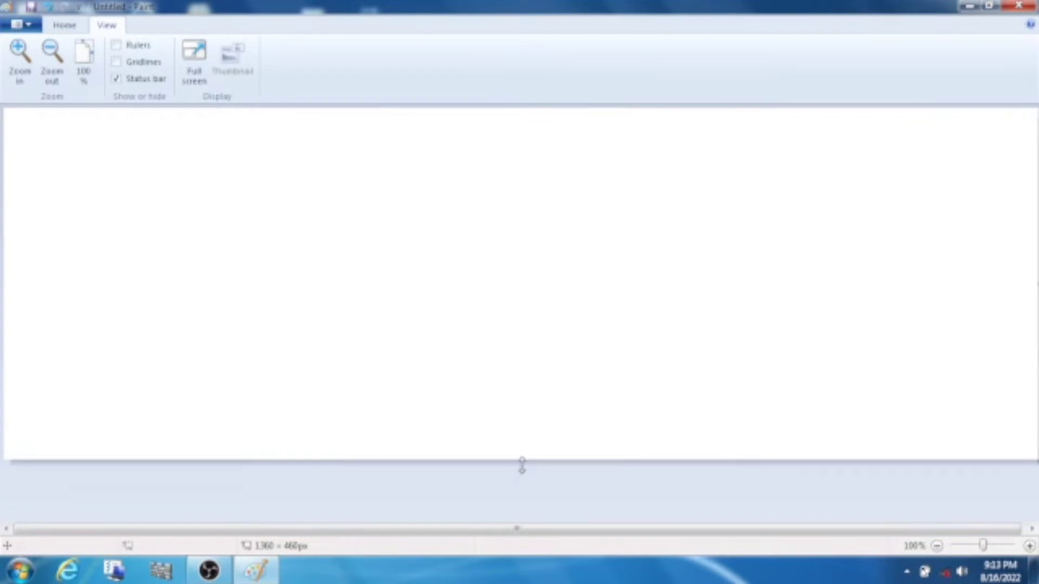
pyautogui.moveTo(520, 462); pyautogui.dragTo(541, 551)
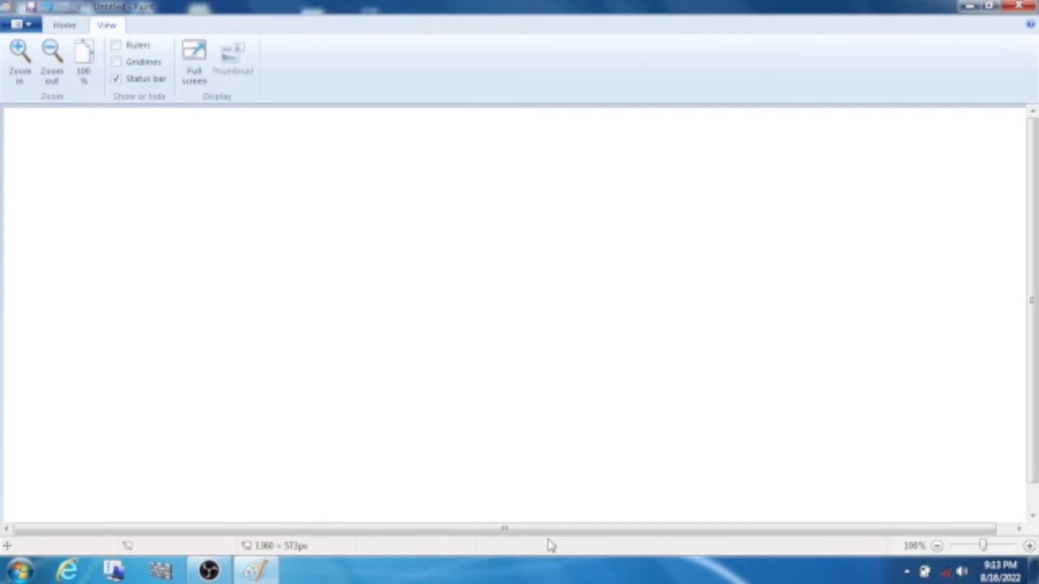
# Start a new picture, discarding the unsaved changes with Don't Save.
pyautogui.click(33, 28)
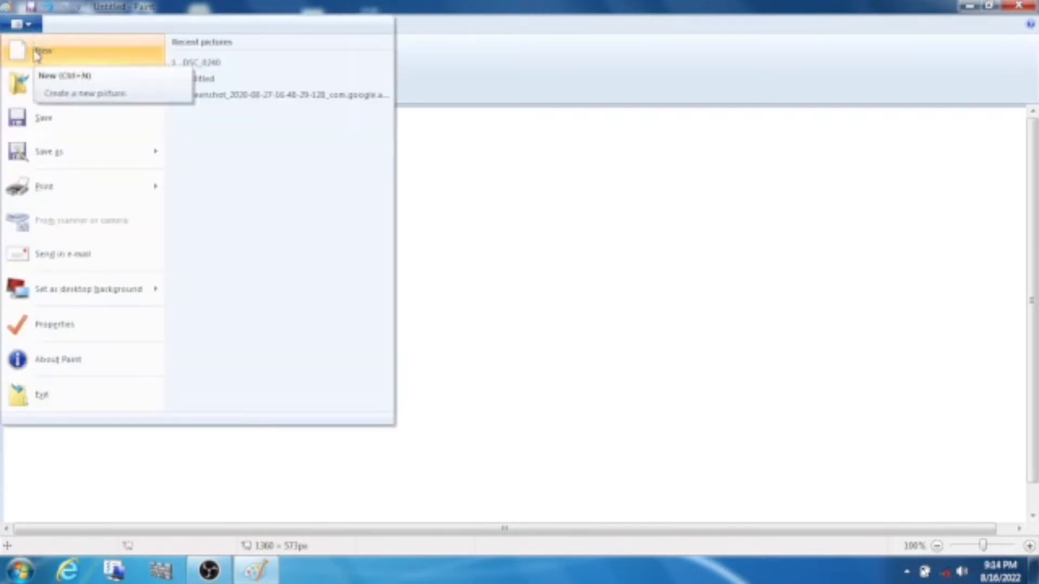
pyautogui.click(39, 53)
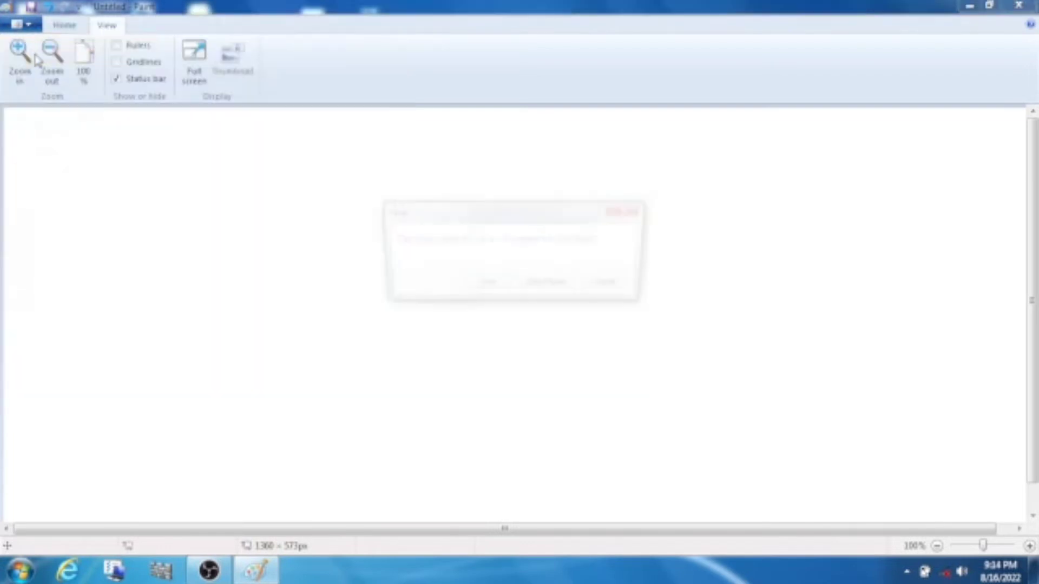
pyautogui.click(550, 287)
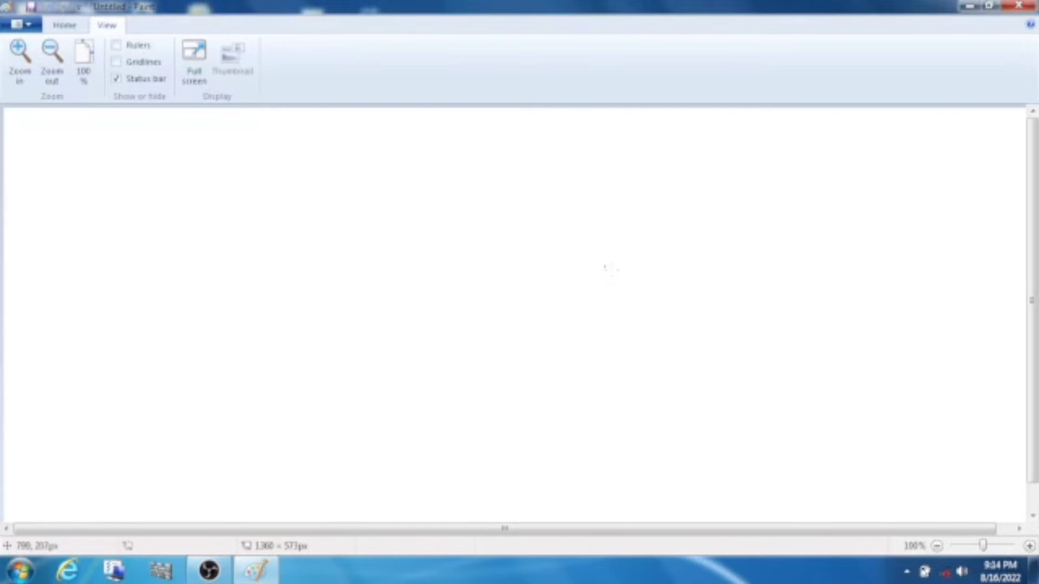
pyautogui.click(22, 25)
pyautogui.click(33, 50)
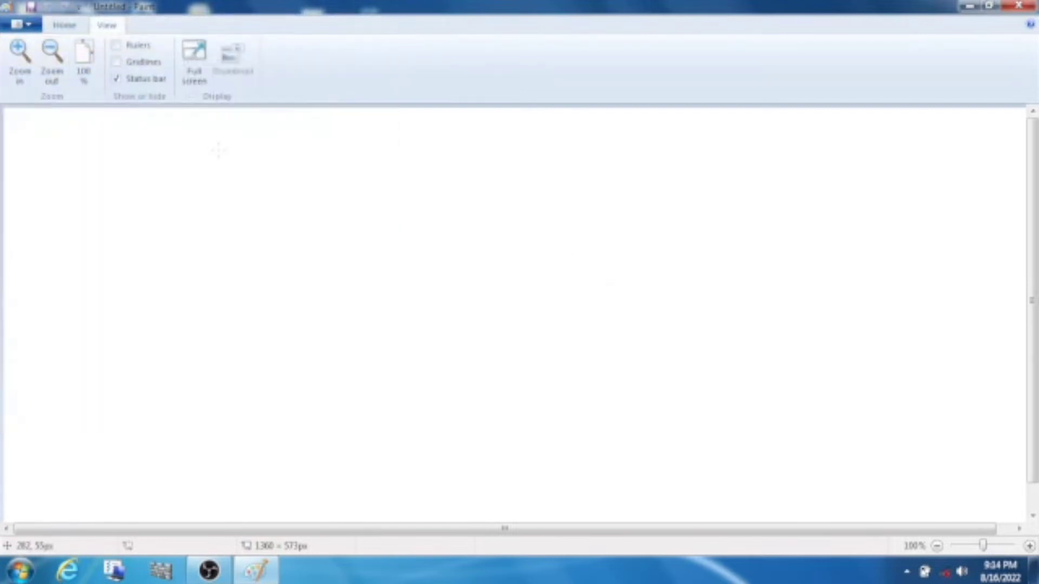
pyautogui.click(27, 27)
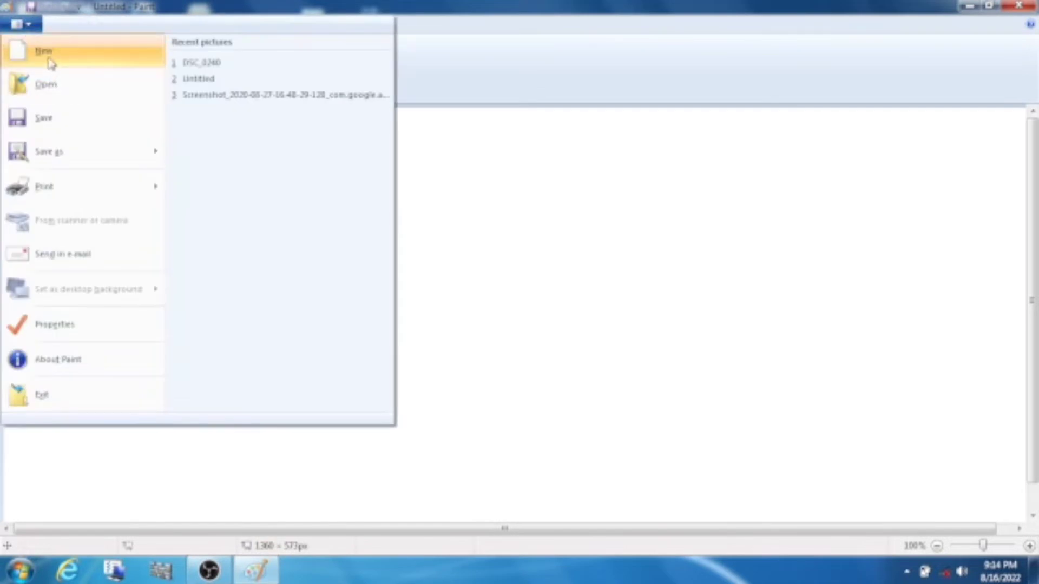
pyautogui.click(38, 50)
# Draw a test scribble, then start a new picture discarding it unsaved.
pyautogui.moveTo(438, 248)
pyautogui.mouseDown()
pyautogui.moveTo(320, 228)
pyautogui.moveTo(335, 296)
pyautogui.mouseUp()
pyautogui.click(21, 24)
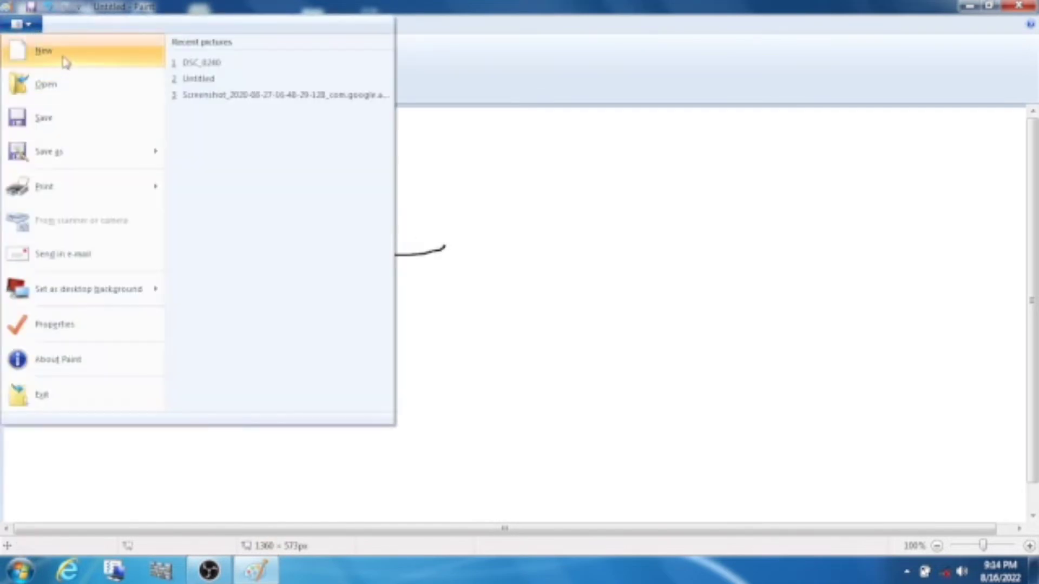
pyautogui.click(64, 61)
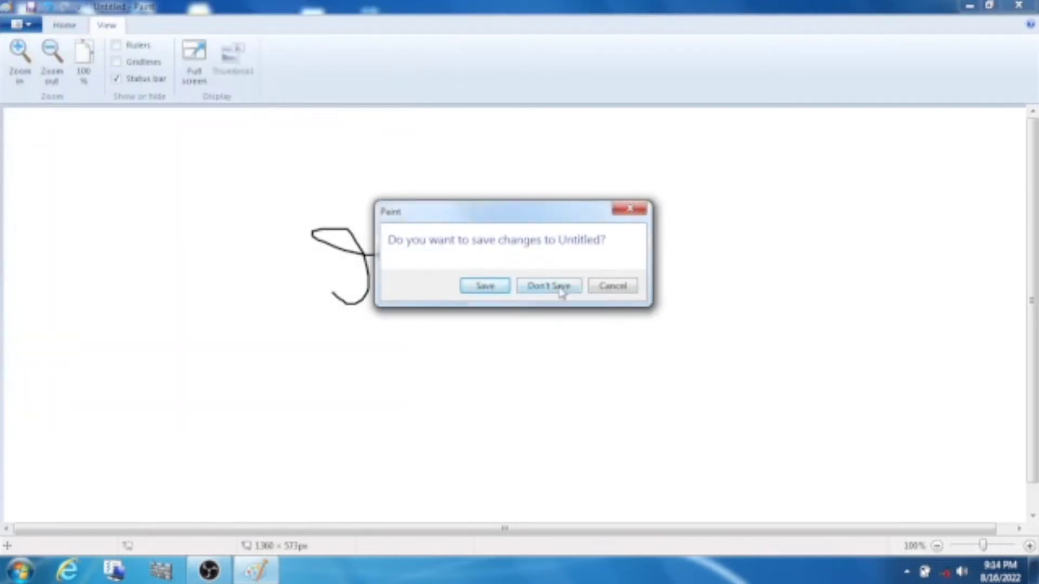
pyautogui.click(561, 291)
pyautogui.click(24, 27)
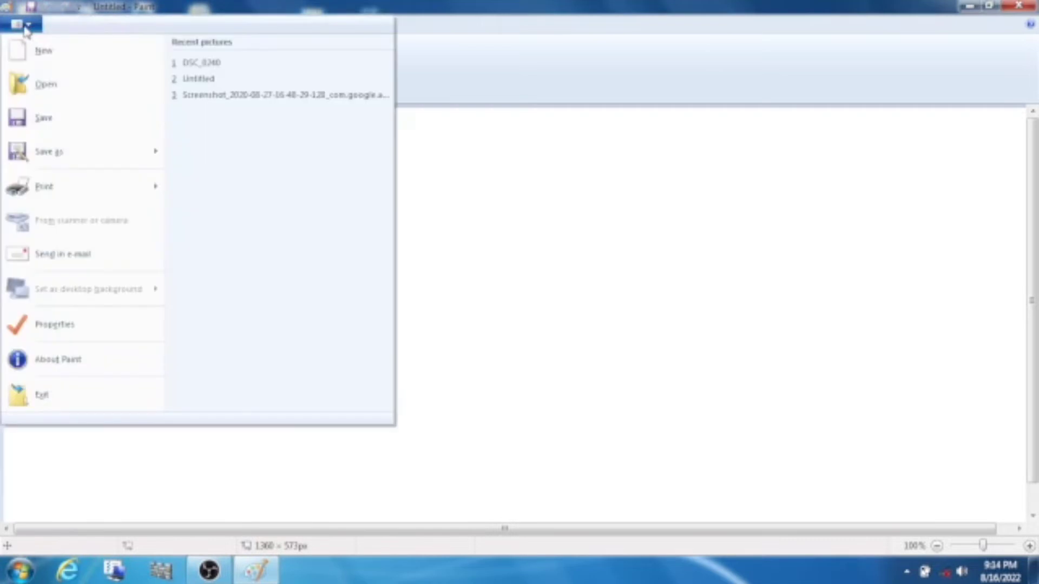
pyautogui.click(14, 49)
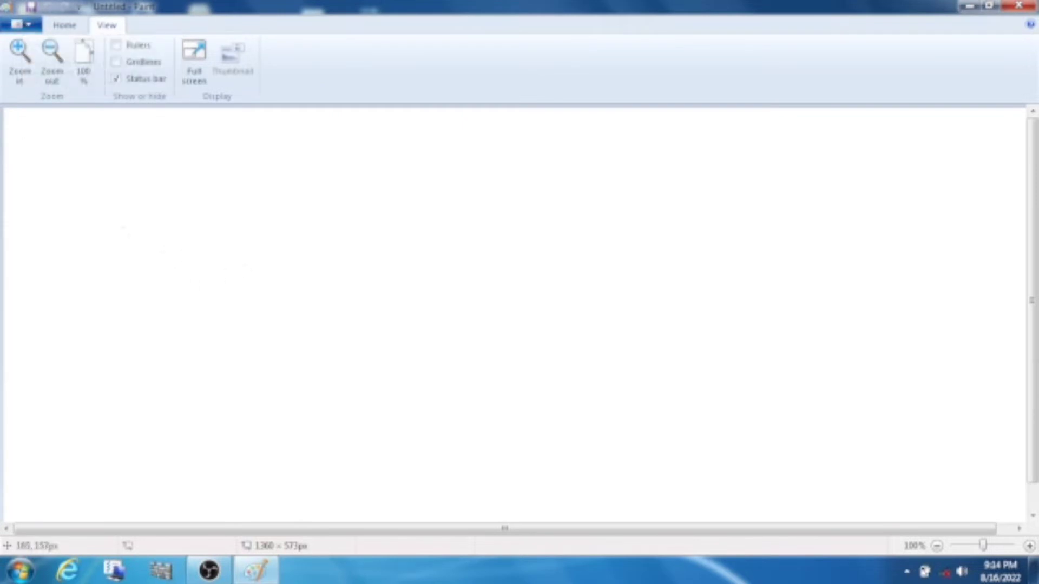
# Open the Desert sample picture (1024 × 768 px) from the Sample Pictures folder.
pyautogui.click(22, 25)
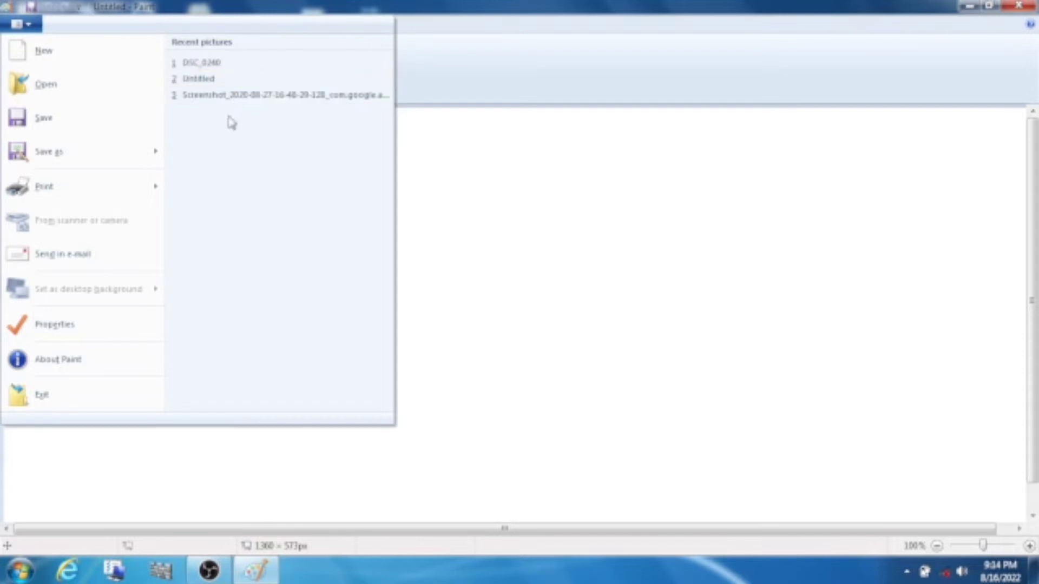
pyautogui.click(108, 92)
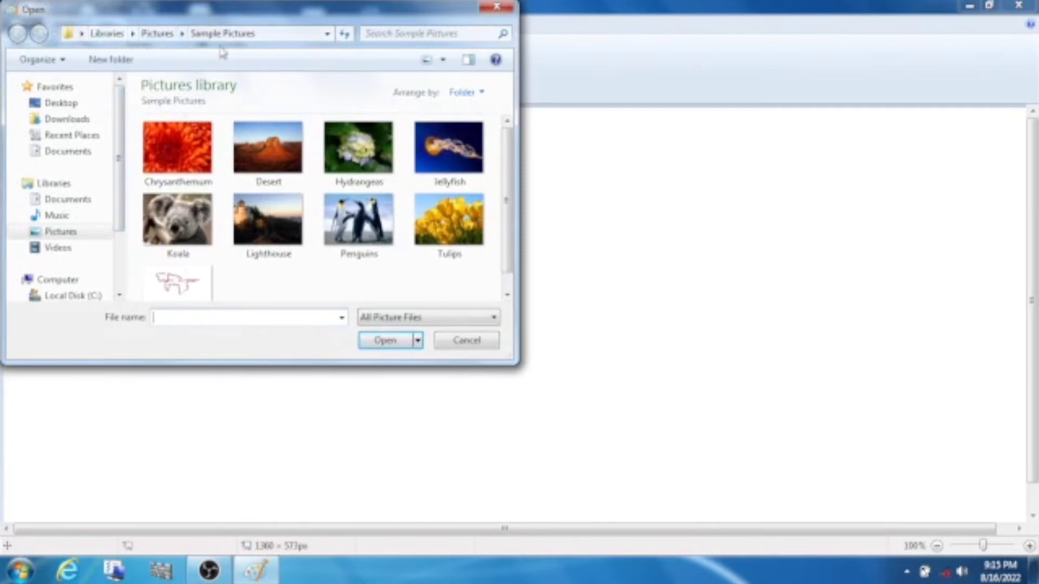
pyautogui.click(272, 150)
pyautogui.click(394, 342)
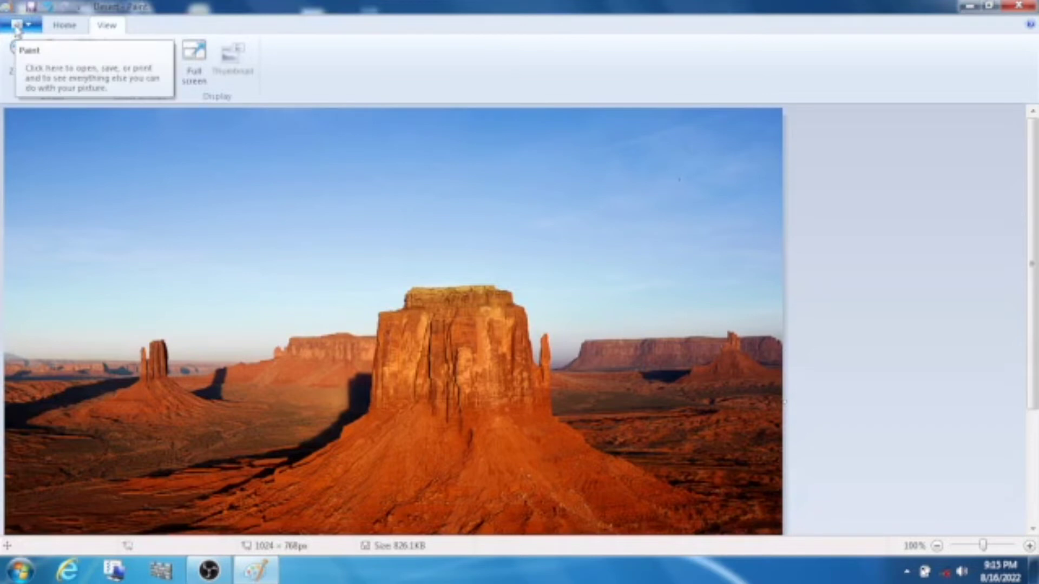
# Save the Desert picture from the Paint menu.
pyautogui.click(17, 26)
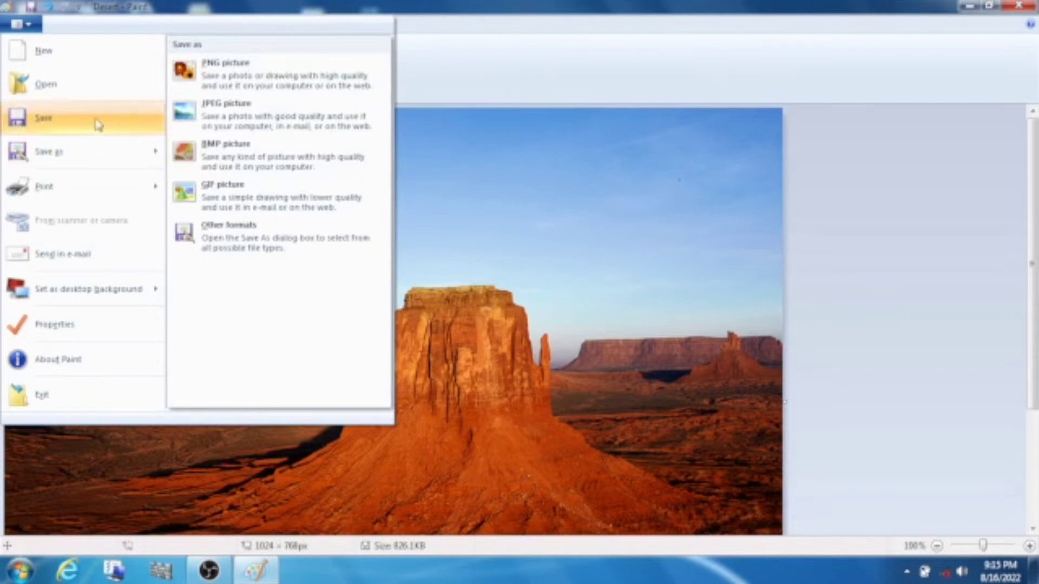
pyautogui.moveTo(76, 162)
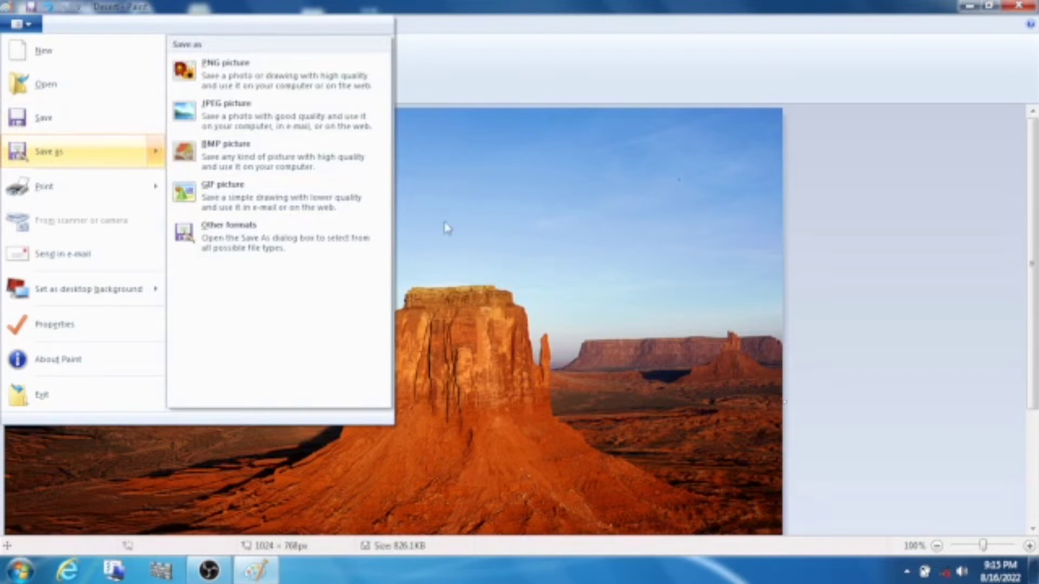
pyautogui.click(65, 131)
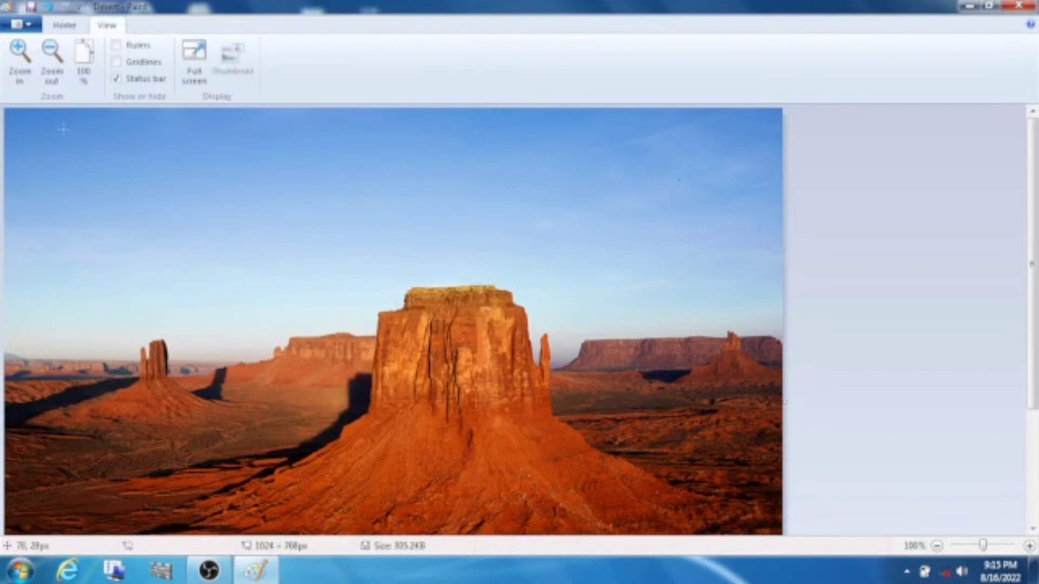
# Start a new blank 1360 × 573 px picture in place of the Desert photo.
pyautogui.click(20, 24)
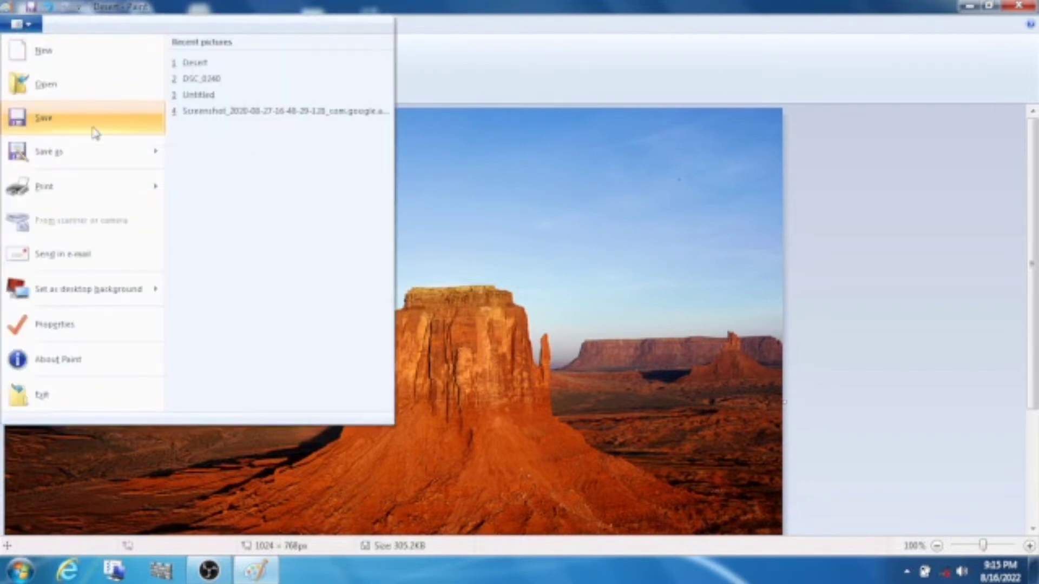
pyautogui.click(535, 262)
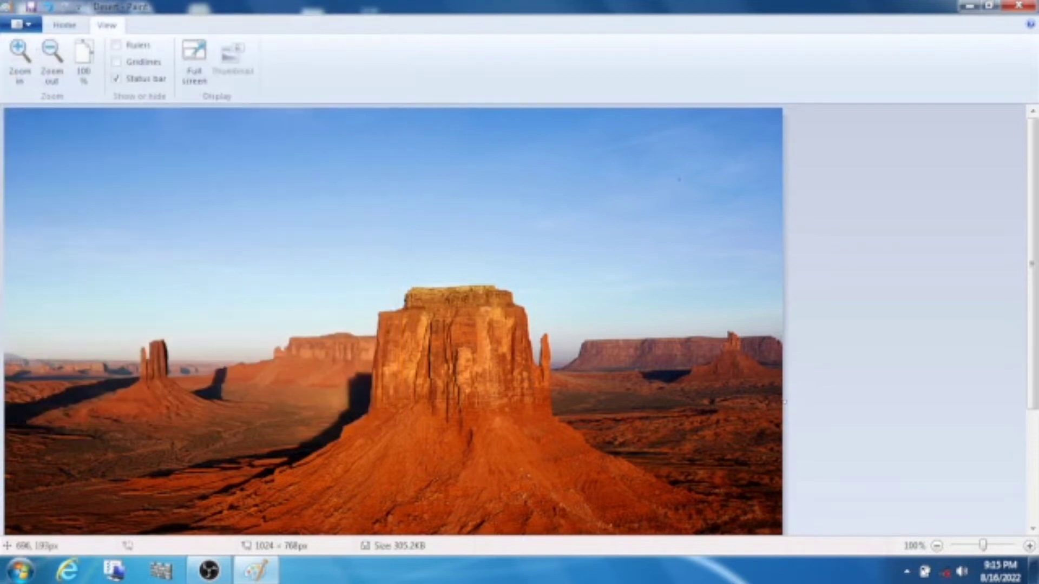
pyautogui.click(23, 27)
pyautogui.click(38, 47)
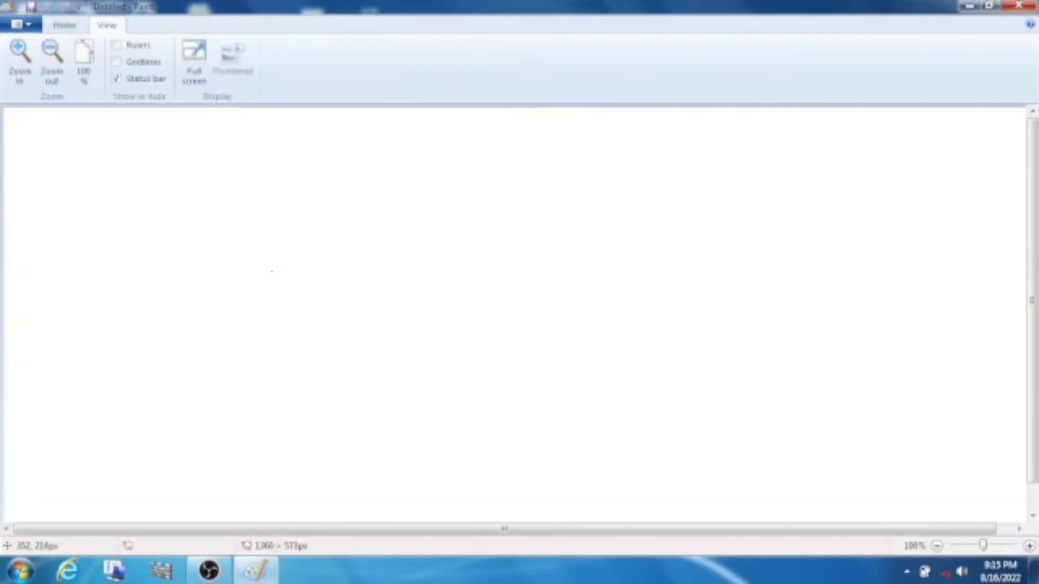
# Save the blank canvas as the PNG file 1234 in Sample Pictures.
pyautogui.click(24, 26)
pyautogui.click(32, 60)
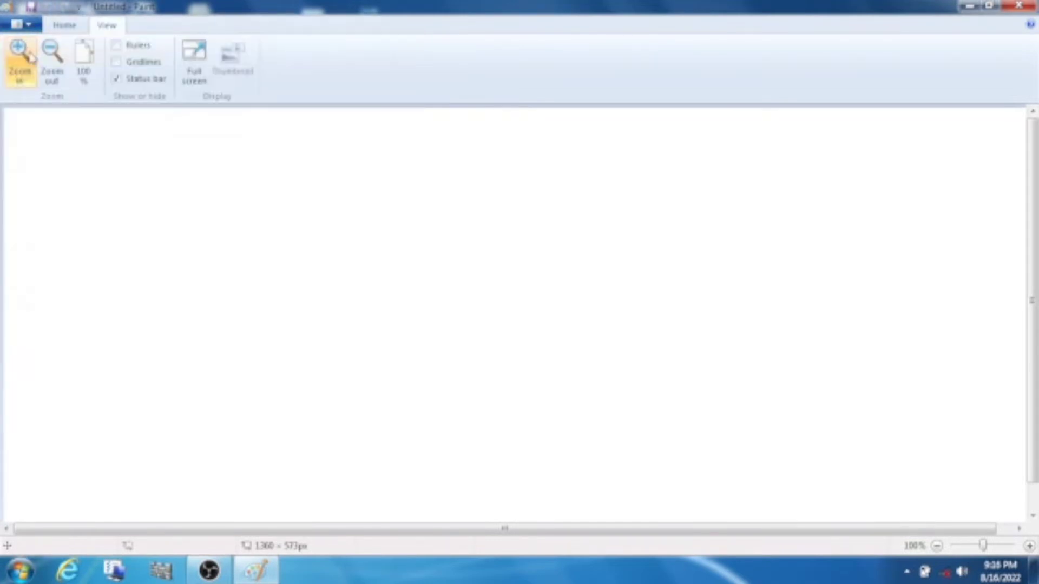
pyautogui.click(24, 27)
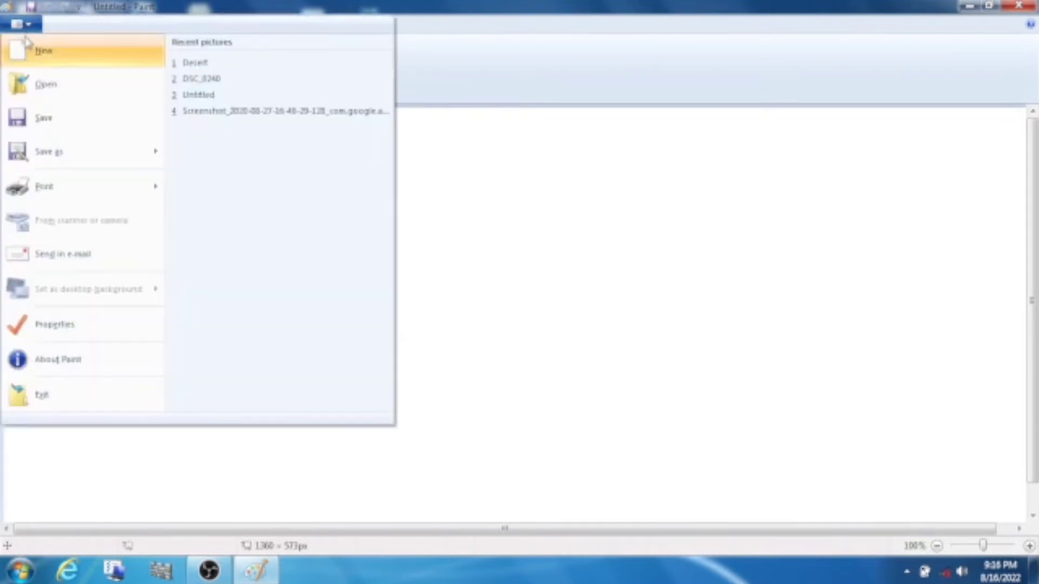
pyautogui.click(57, 128)
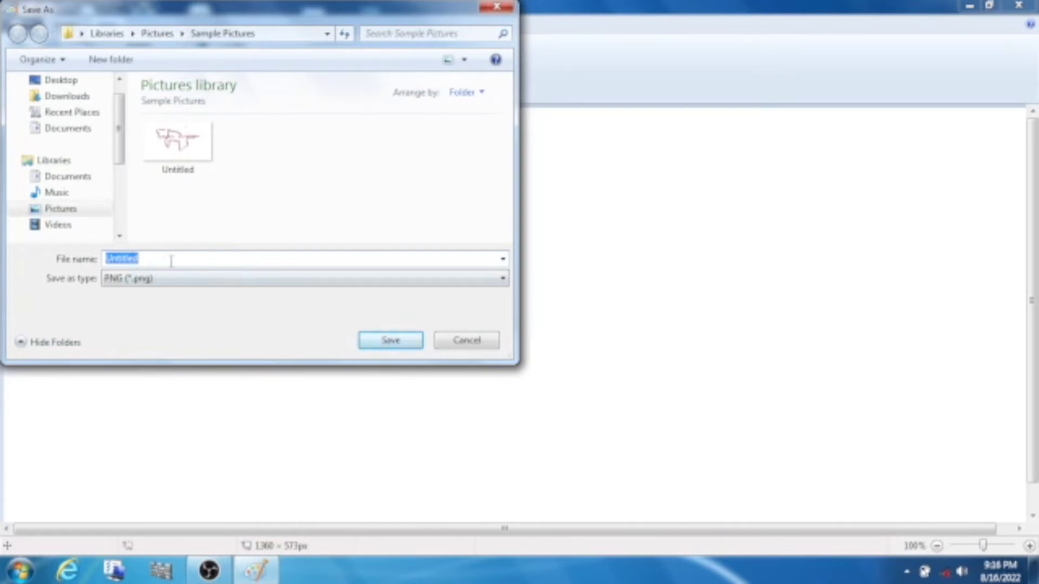
pyautogui.write('1234')
pyautogui.click(413, 342)
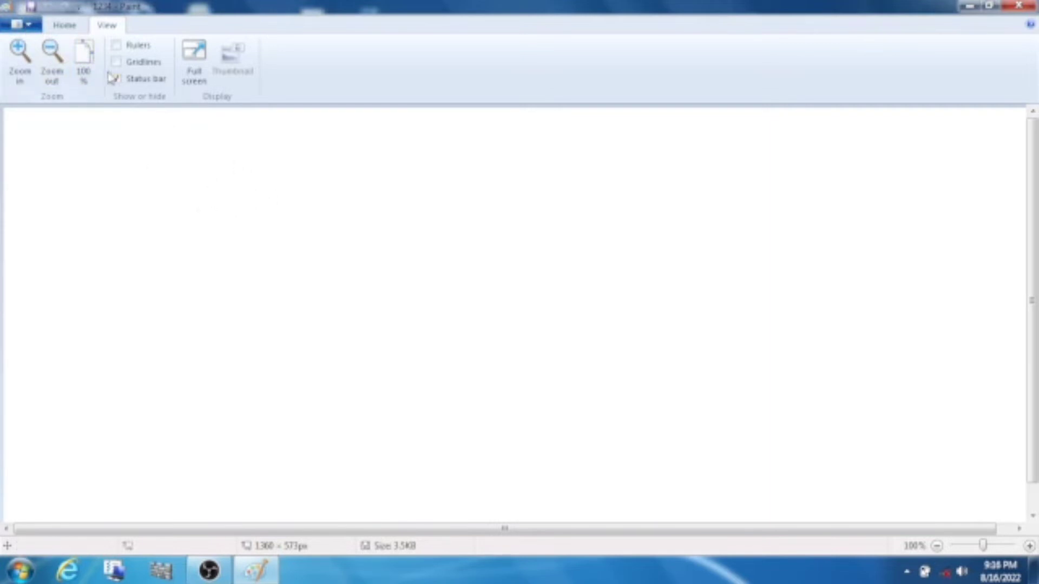
# Draw three red-outlined triangles side by side across the top, with a smaller one in the middle.
pyautogui.click(17, 27)
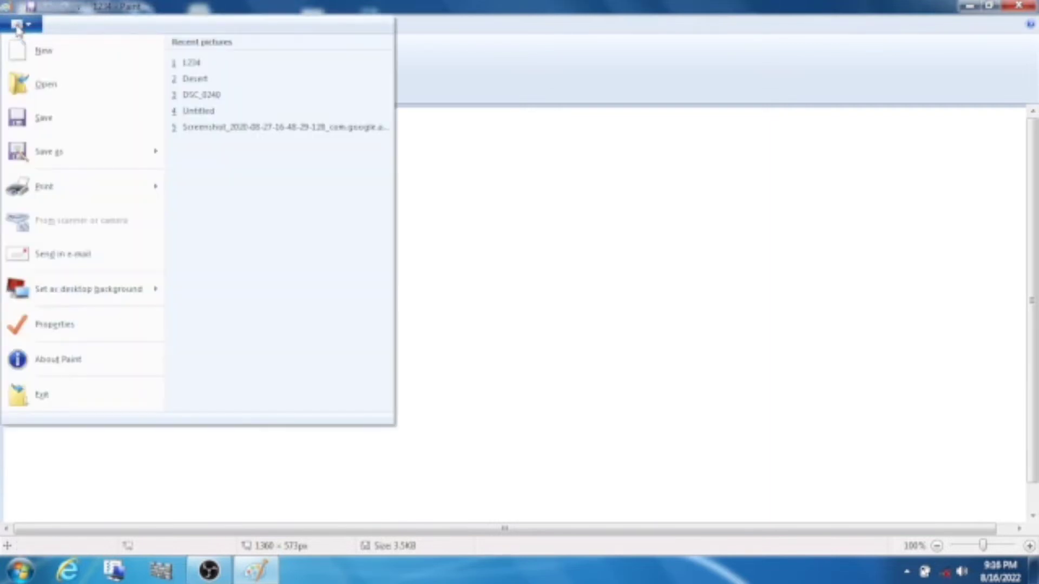
pyautogui.click(647, 227)
pyautogui.click(76, 27)
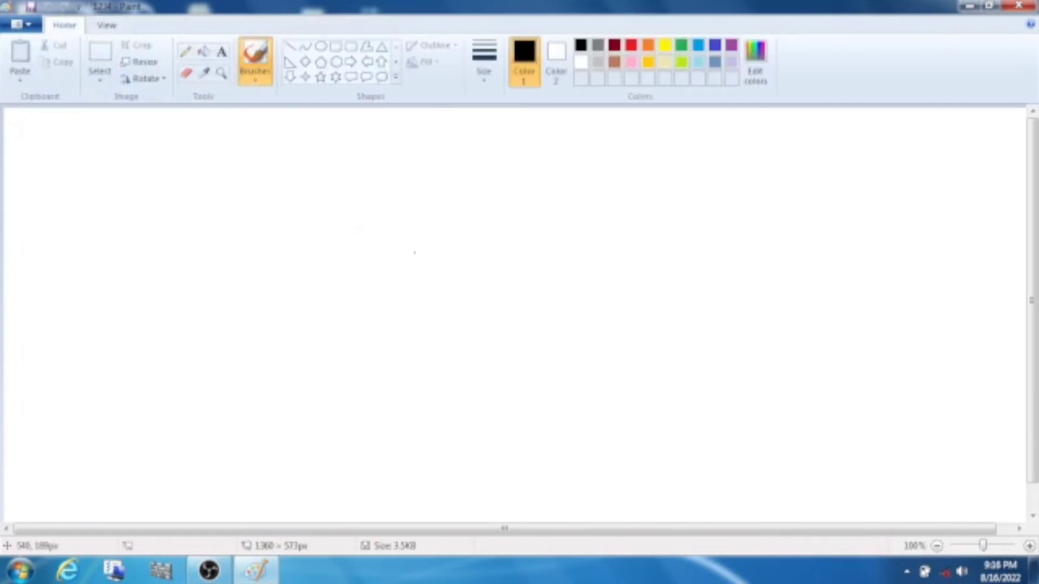
pyautogui.click(630, 47)
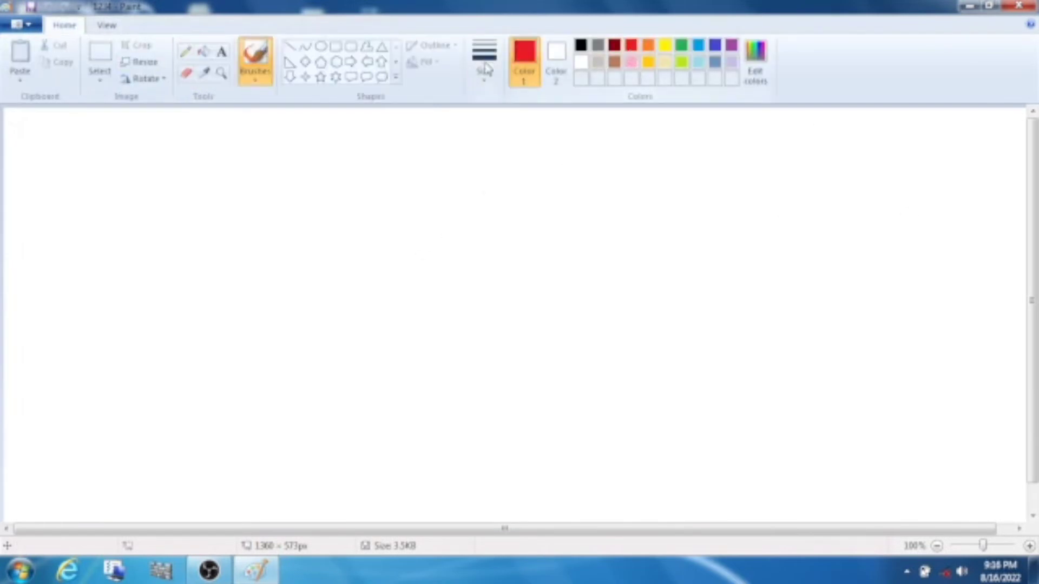
pyautogui.click(381, 47)
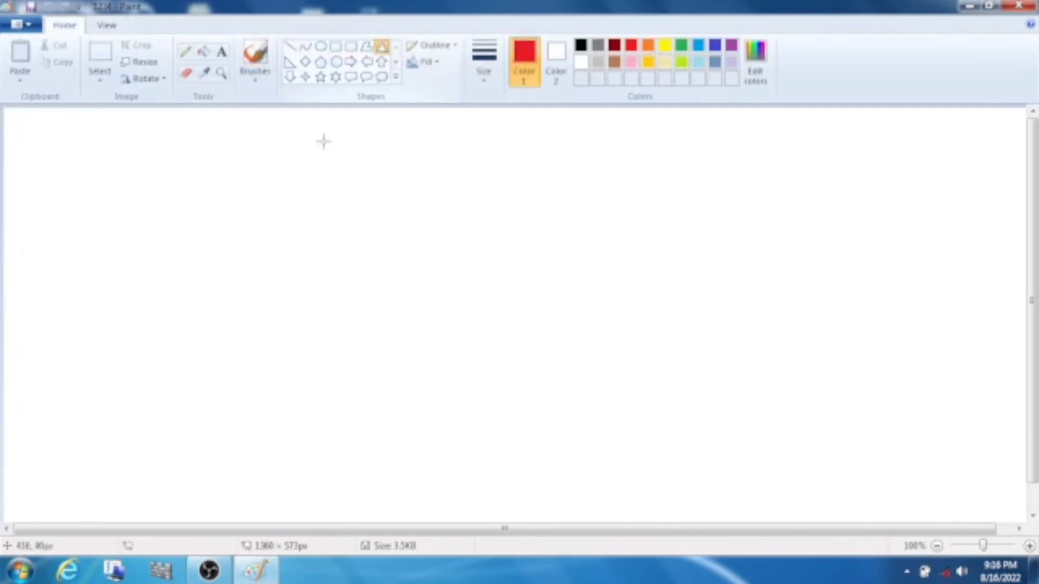
pyautogui.moveTo(309, 135)
pyautogui.mouseDown()
pyautogui.moveTo(279, 250)
pyautogui.moveTo(431, 301)
pyautogui.mouseUp()
pyautogui.moveTo(546, 153)
pyautogui.mouseDown()
pyautogui.moveTo(513, 287)
pyautogui.moveTo(642, 326)
pyautogui.moveTo(675, 309)
pyautogui.mouseUp()
pyautogui.moveTo(449, 158); pyautogui.dragTo(541, 271)
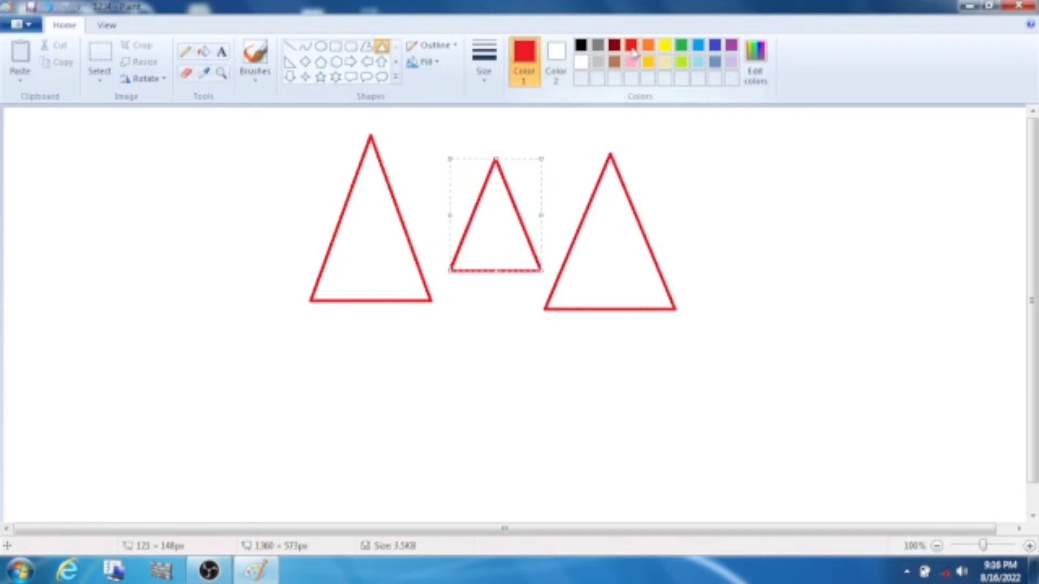
# Fill the middle triangle solid red, then the outer triangles' interiors and background lime green.
pyautogui.click(203, 51)
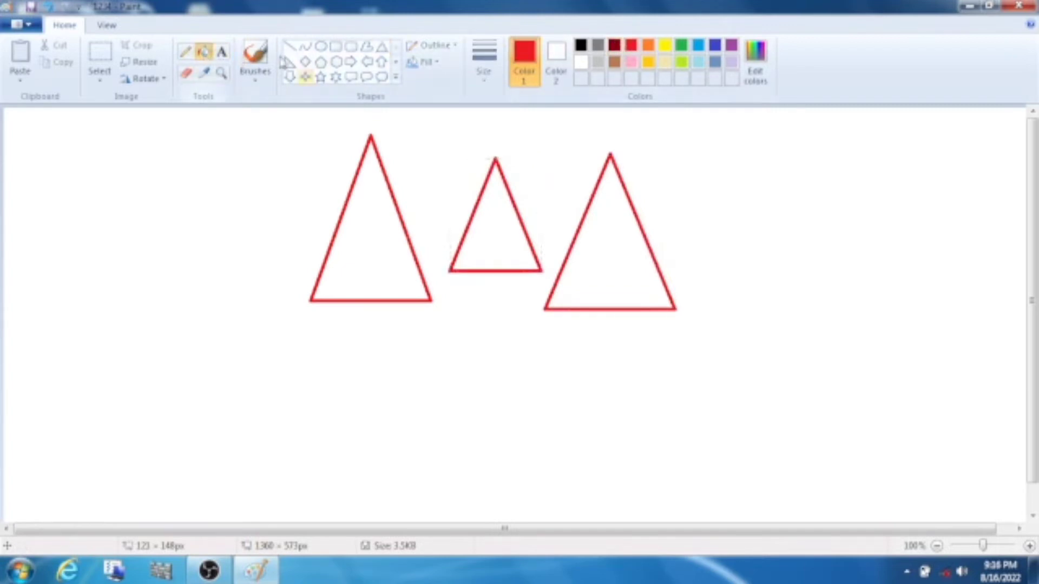
pyautogui.click(486, 219)
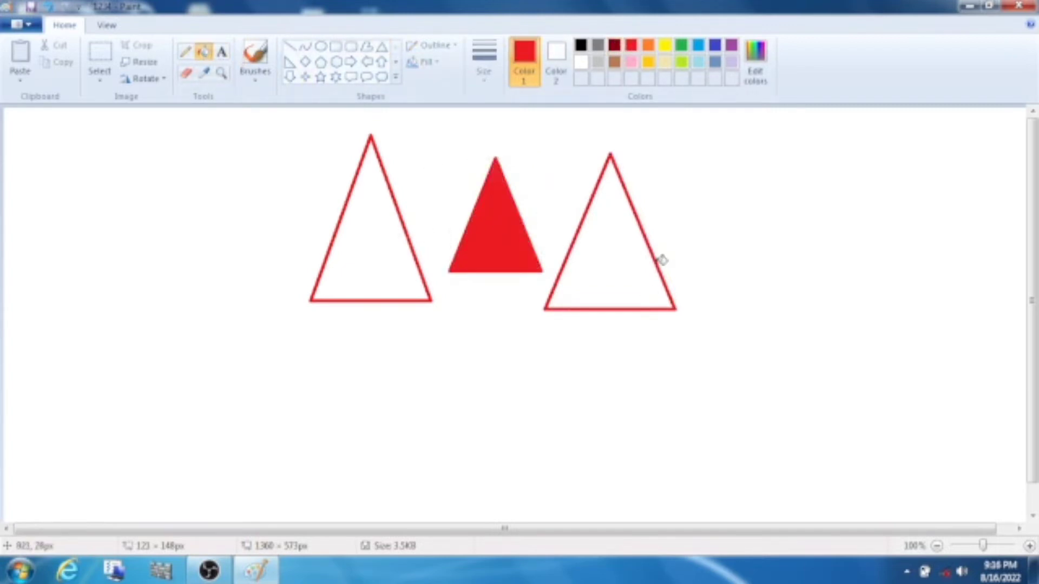
pyautogui.click(682, 61)
pyautogui.click(632, 247)
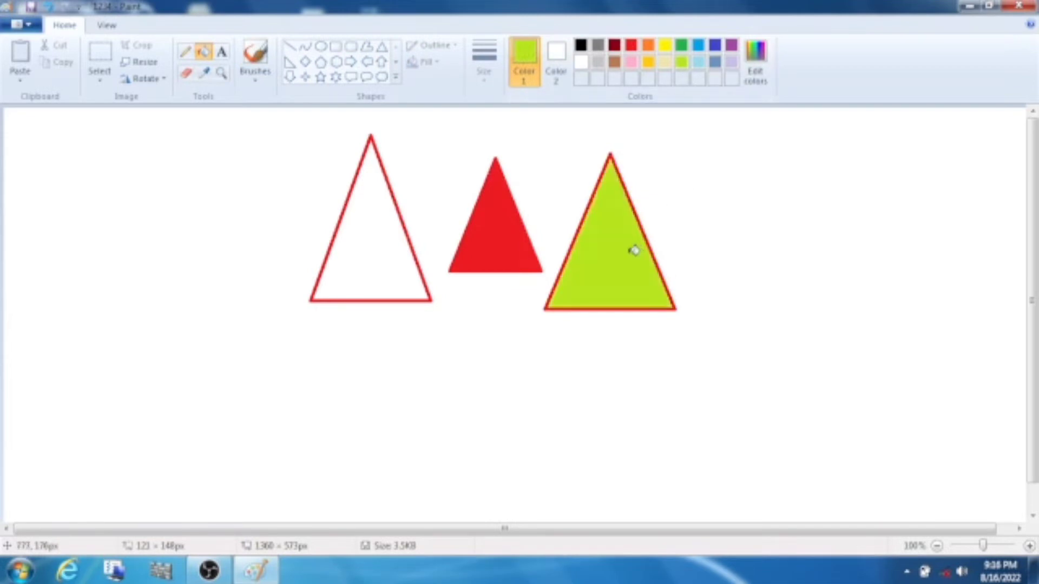
pyautogui.click(380, 216)
pyautogui.click(291, 190)
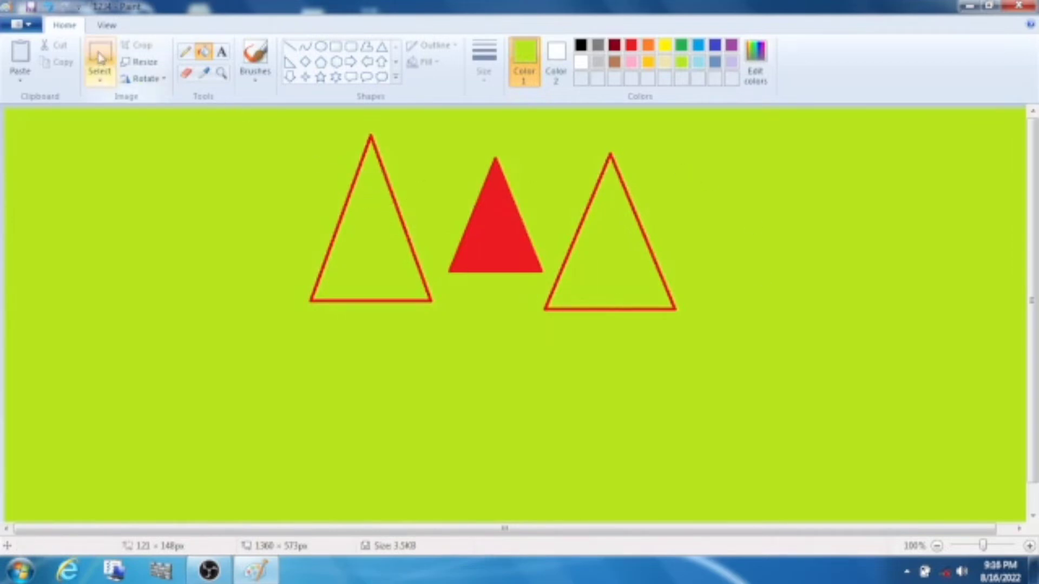
pyautogui.click(20, 24)
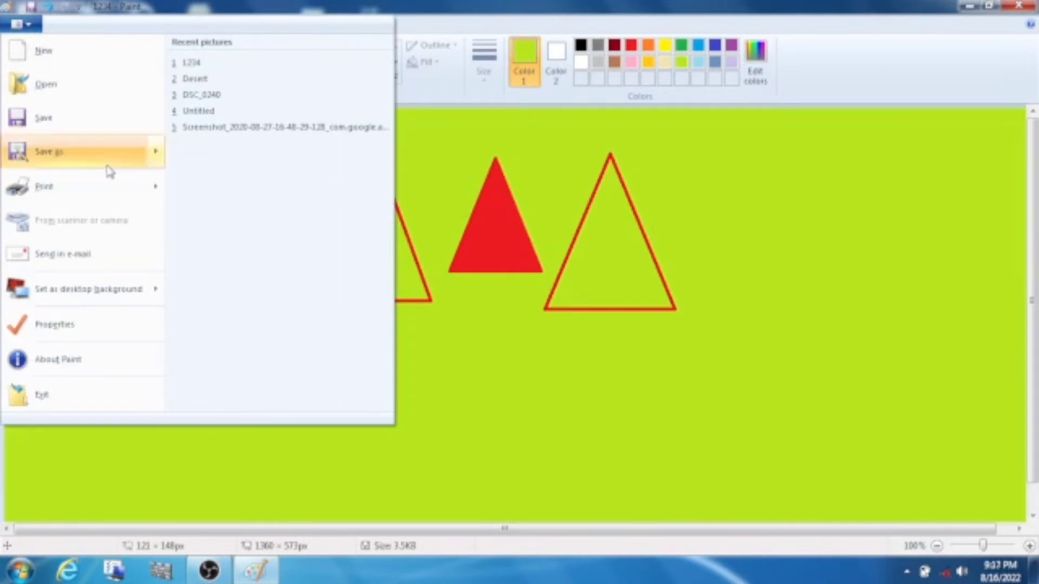
# Save the triangle picture as a PNG named 1234d in Sample Pictures.
pyautogui.moveTo(121, 158)
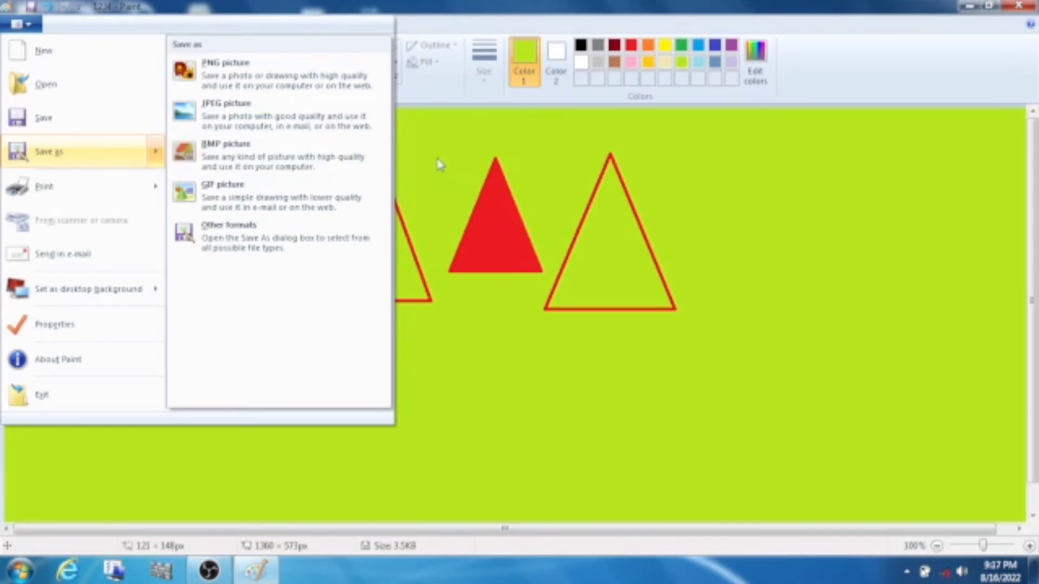
pyautogui.click(132, 162)
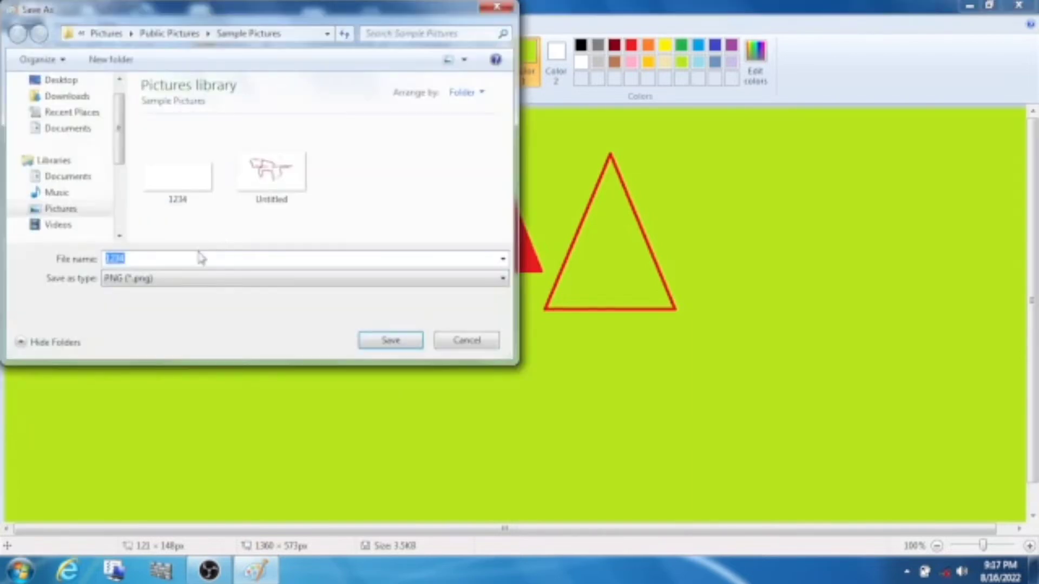
pyautogui.click(156, 257)
pyautogui.click(385, 344)
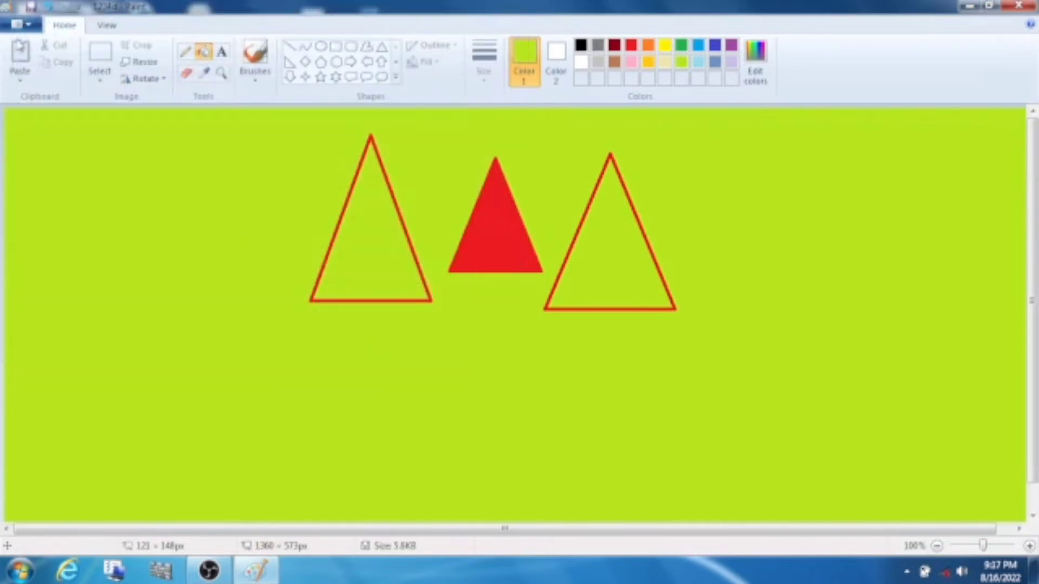
# Open the blank 1234 picture from Sample Pictures.
pyautogui.click(23, 27)
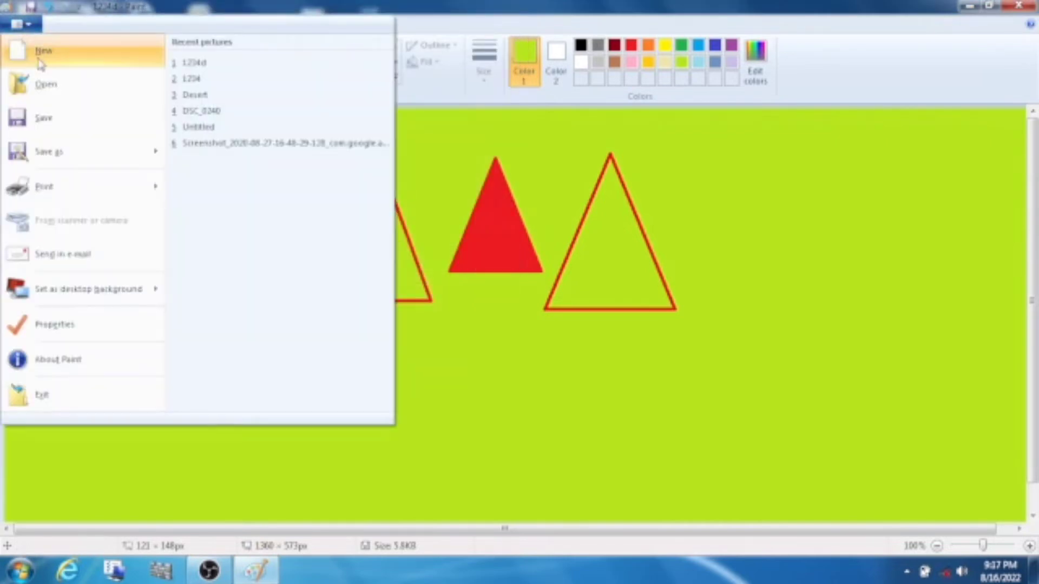
pyautogui.click(44, 92)
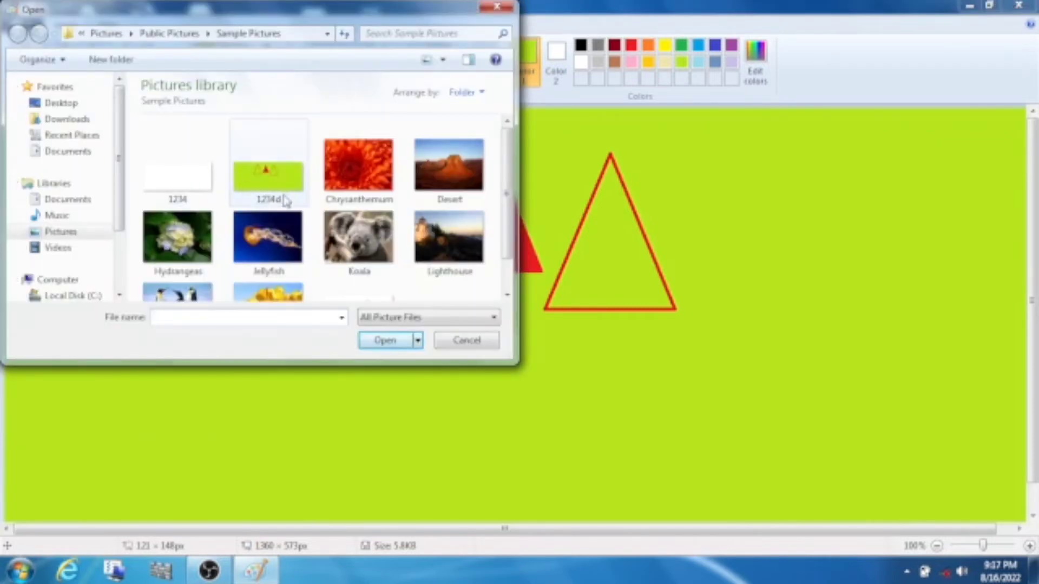
pyautogui.click(171, 183)
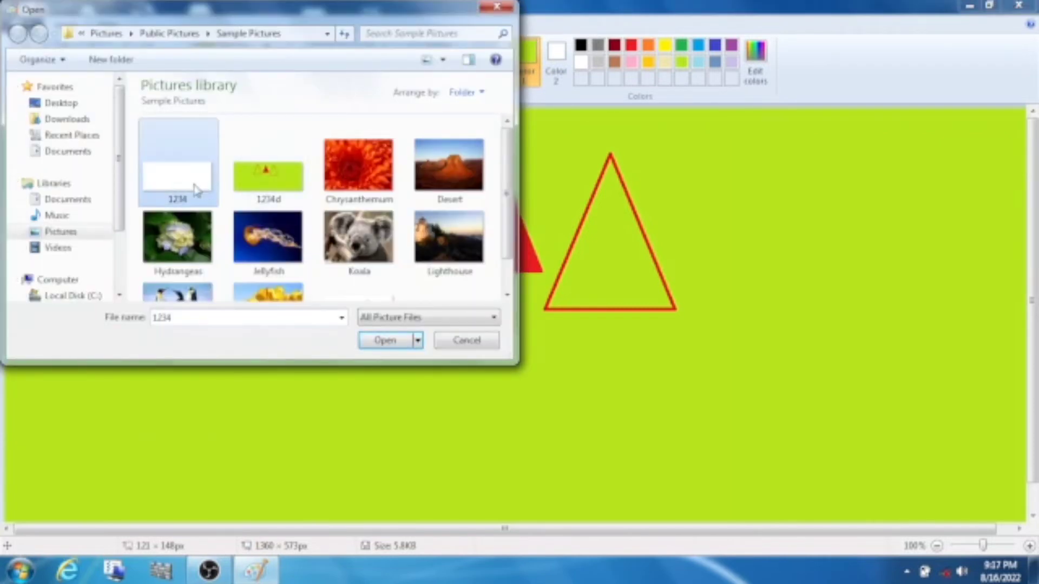
pyautogui.doubleClick(198, 190)
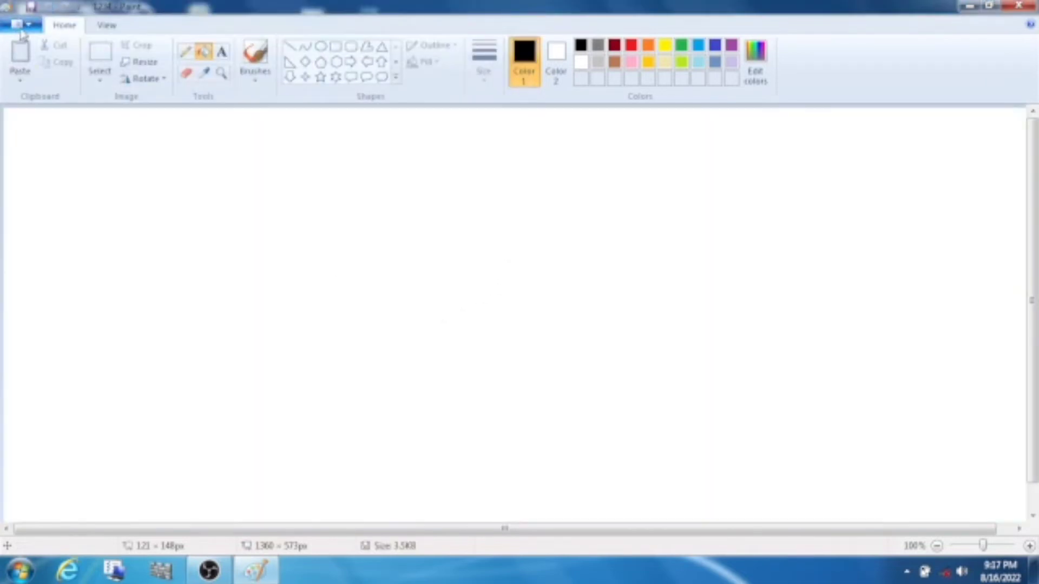
# Reopen the saved 1234d triangle picture from Sample Pictures instead.
pyautogui.click(21, 24)
pyautogui.click(33, 83)
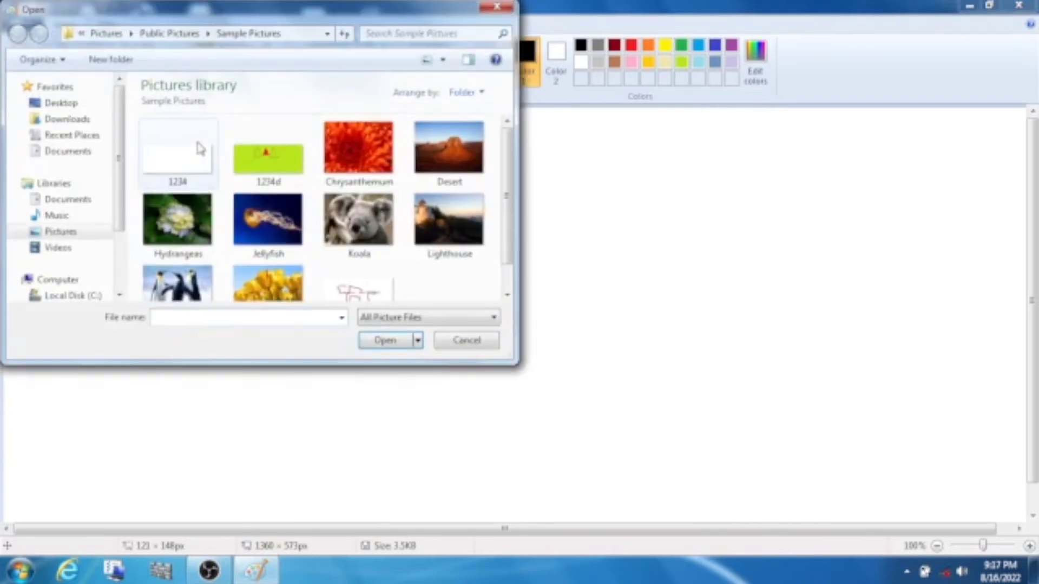
pyautogui.doubleClick(263, 160)
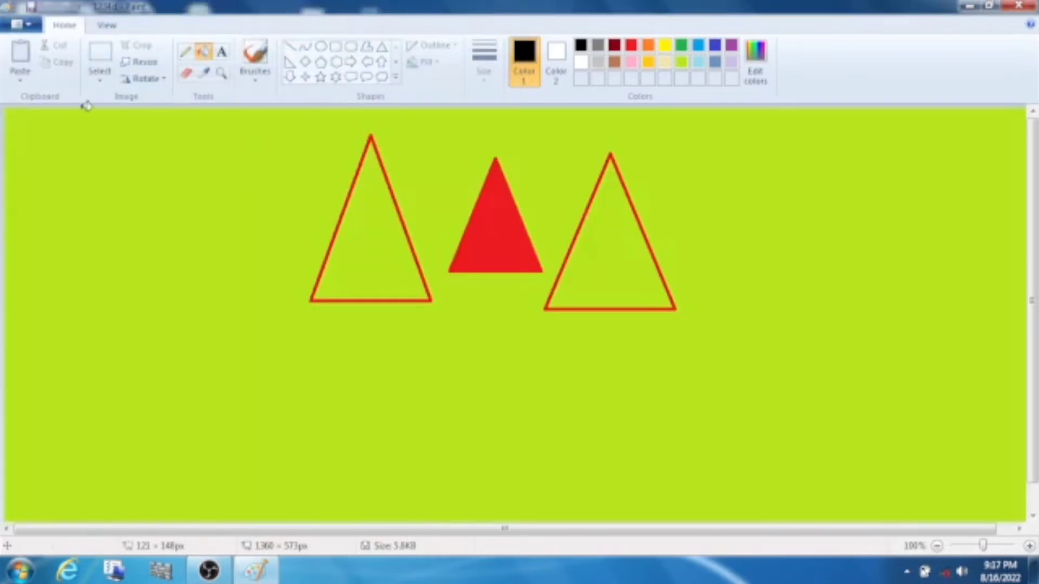
pyautogui.click(25, 25)
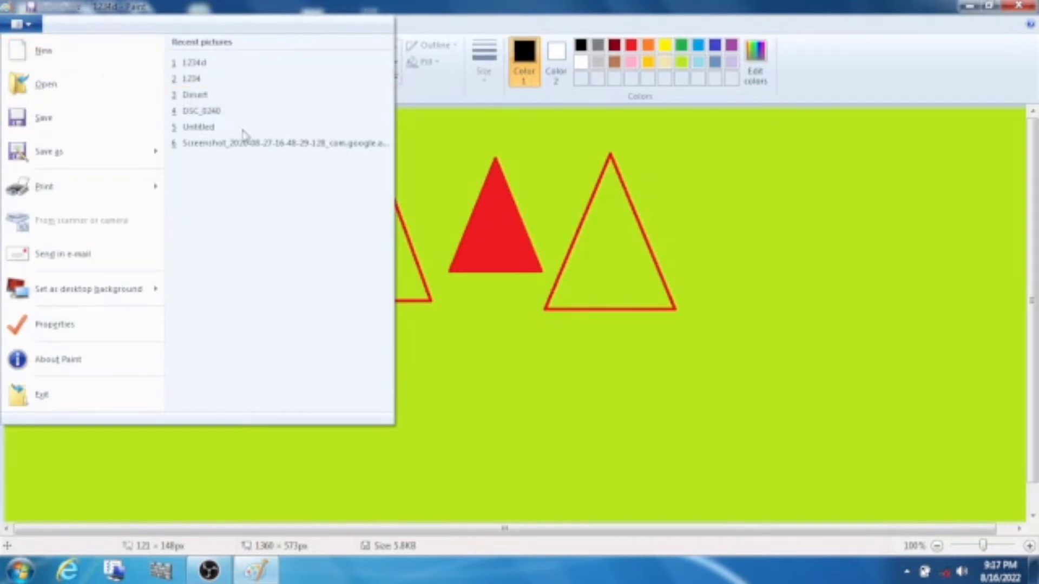
pyautogui.click(483, 157)
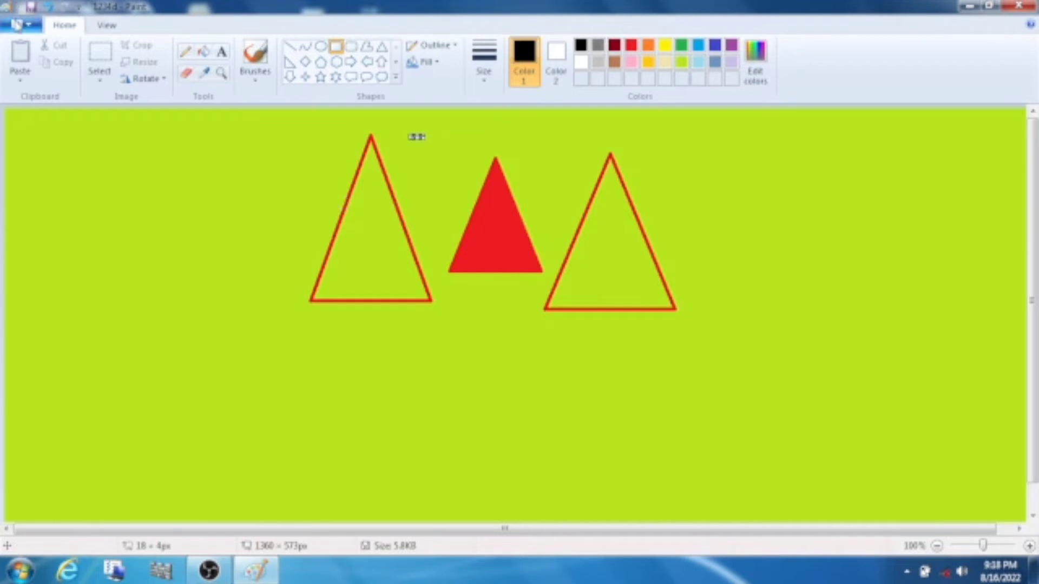
pyautogui.click(18, 24)
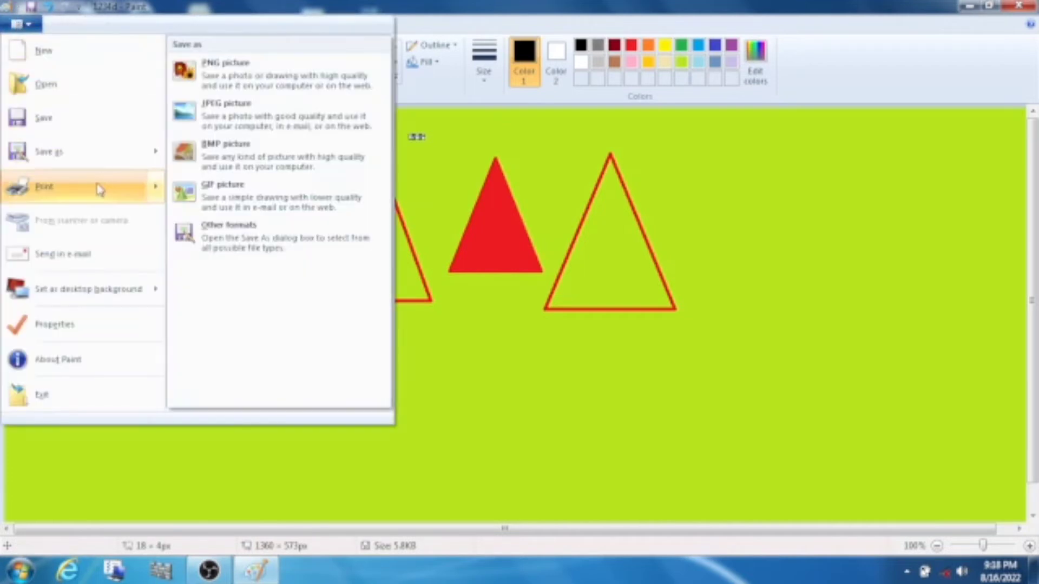
pyautogui.moveTo(99, 189)
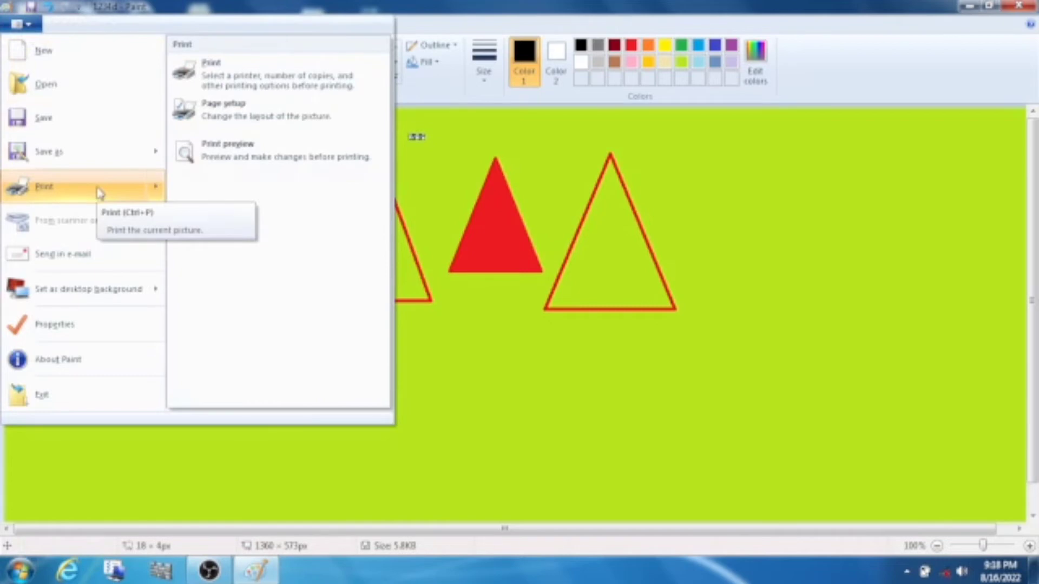
pyautogui.click(20, 24)
pyautogui.click(19, 25)
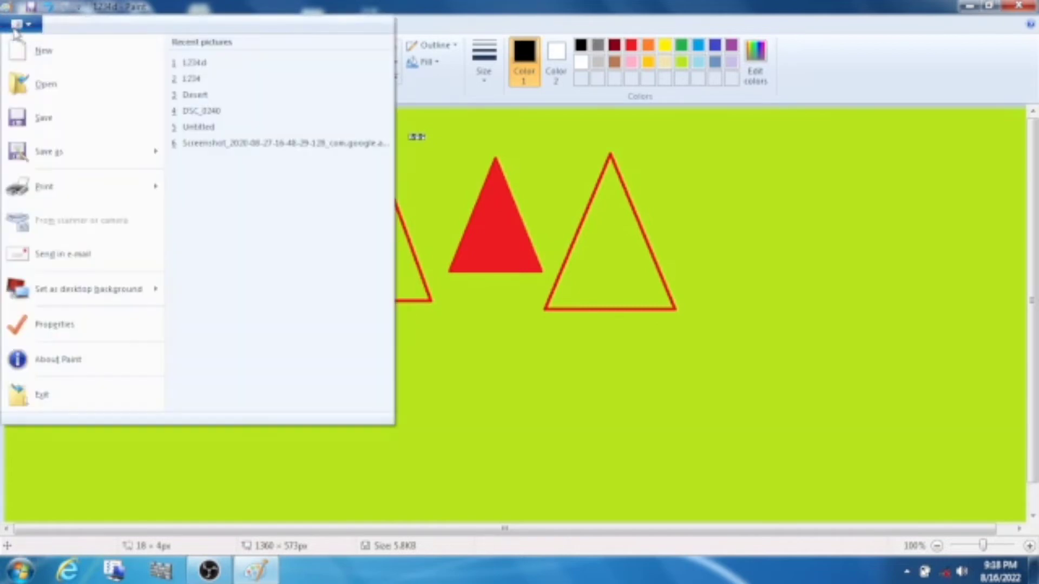
pyautogui.click(103, 188)
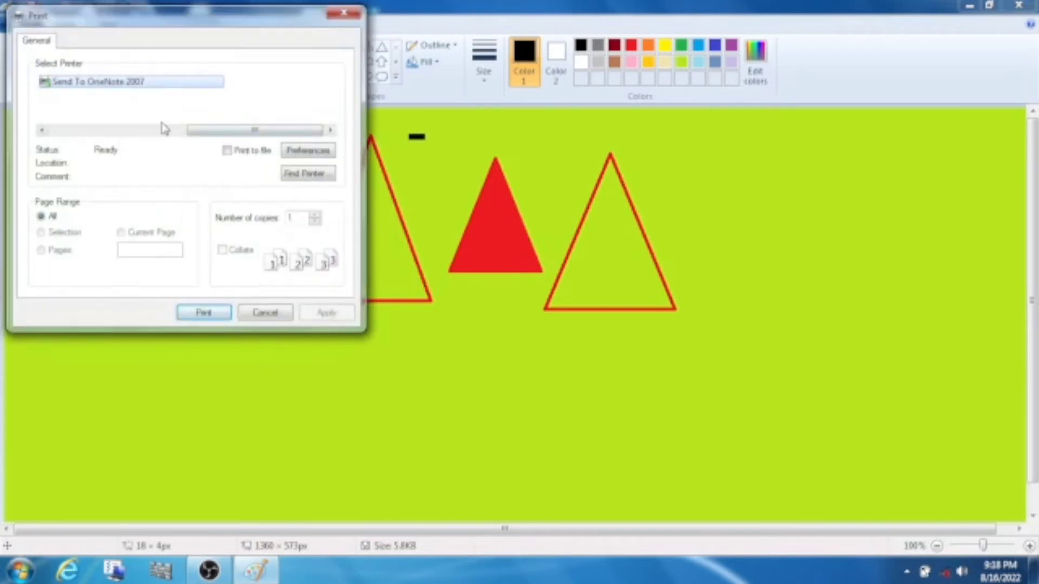
pyautogui.click(345, 13)
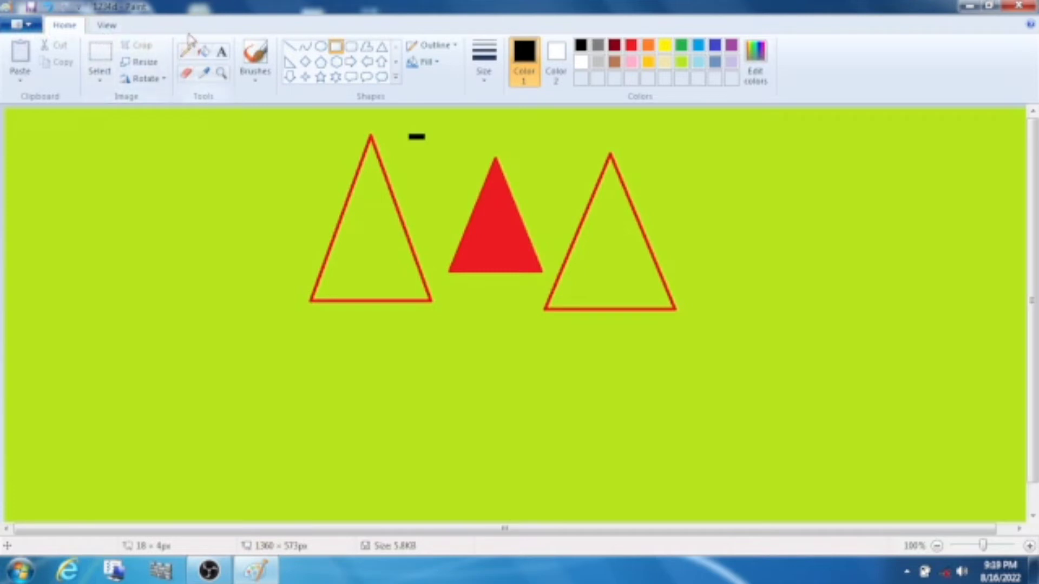
# Print 1 copy of the 1234d picture on the Send To OneNote 2007 printer.
pyautogui.click(18, 28)
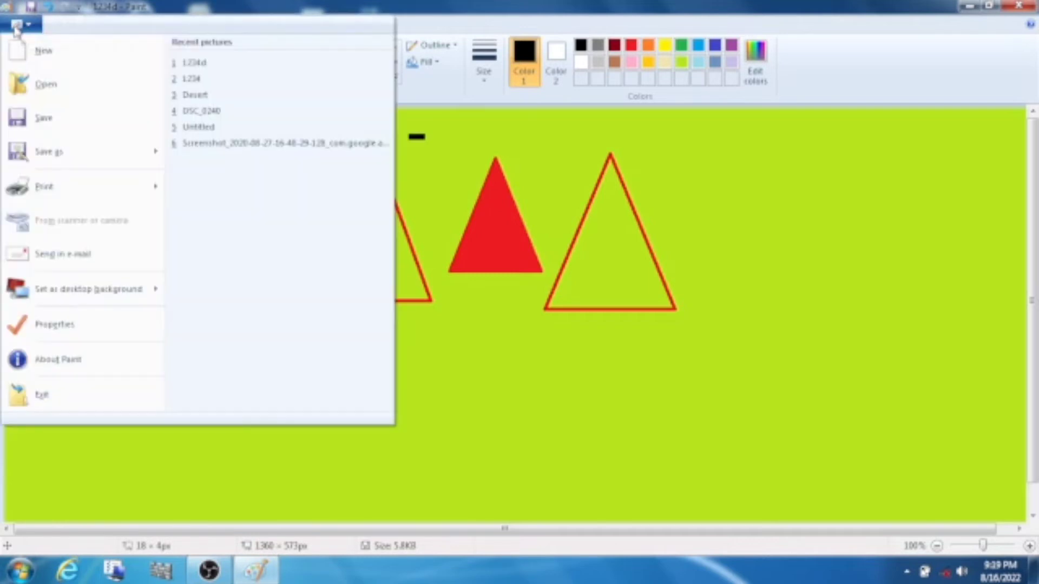
pyautogui.click(64, 187)
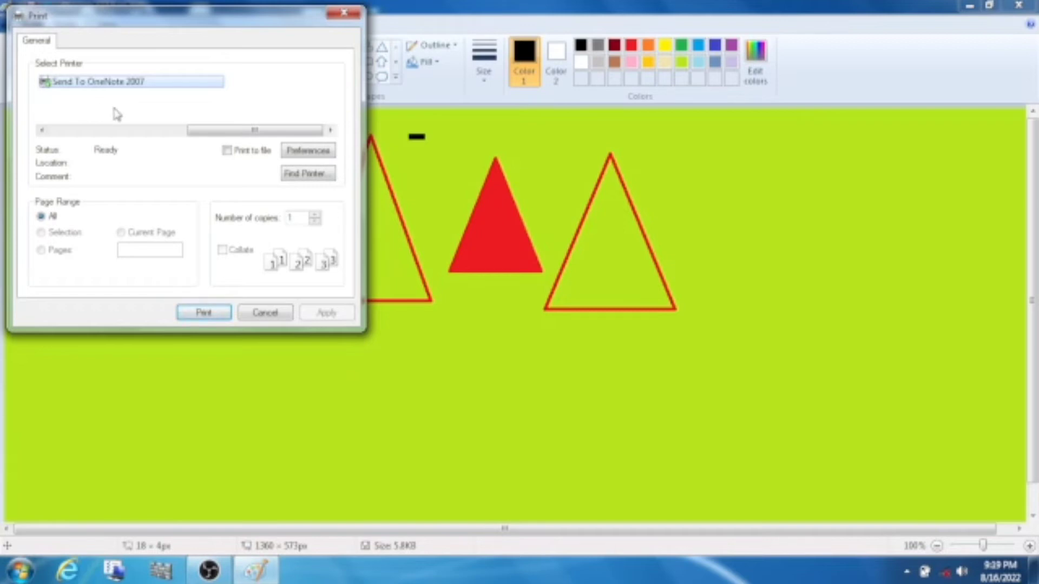
pyautogui.click(123, 90)
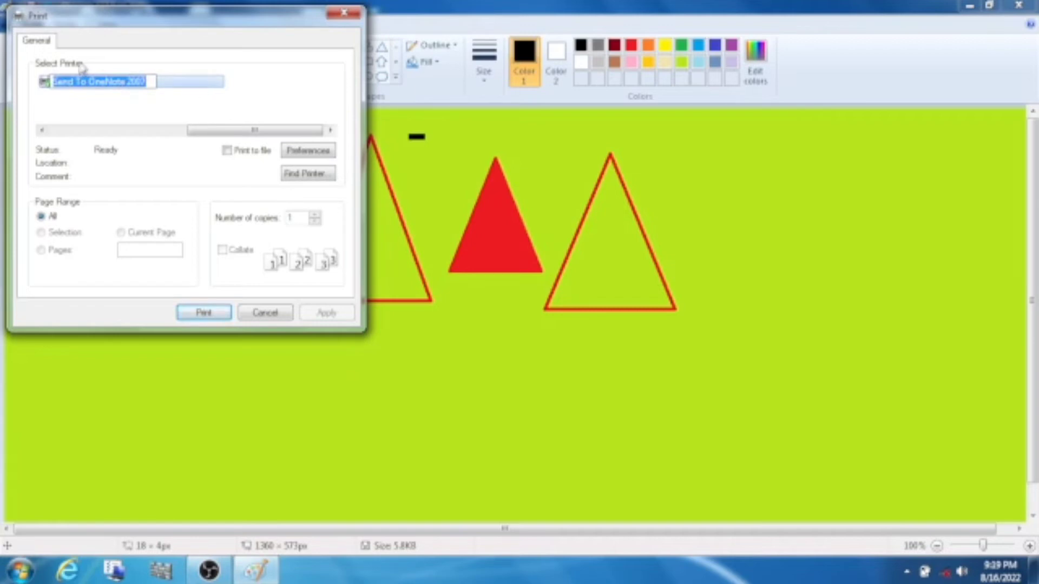
pyautogui.click(171, 95)
pyautogui.click(146, 84)
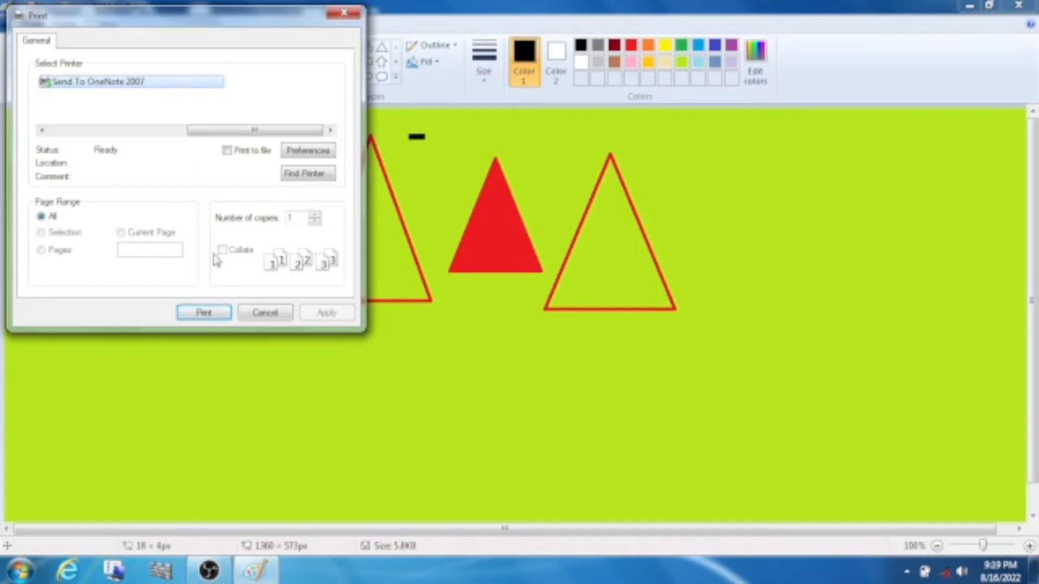
pyautogui.click(316, 218)
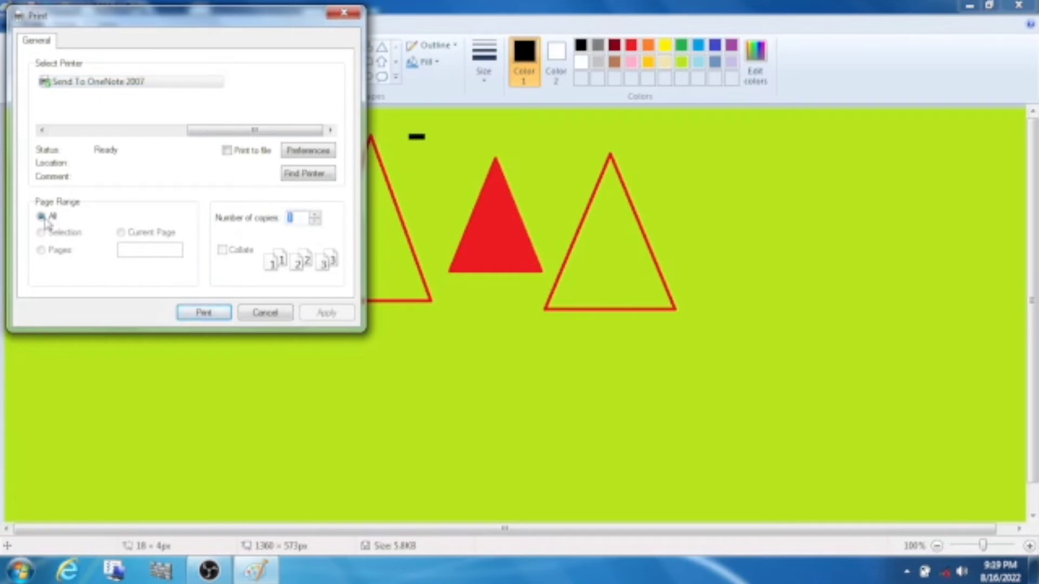
pyautogui.click(204, 314)
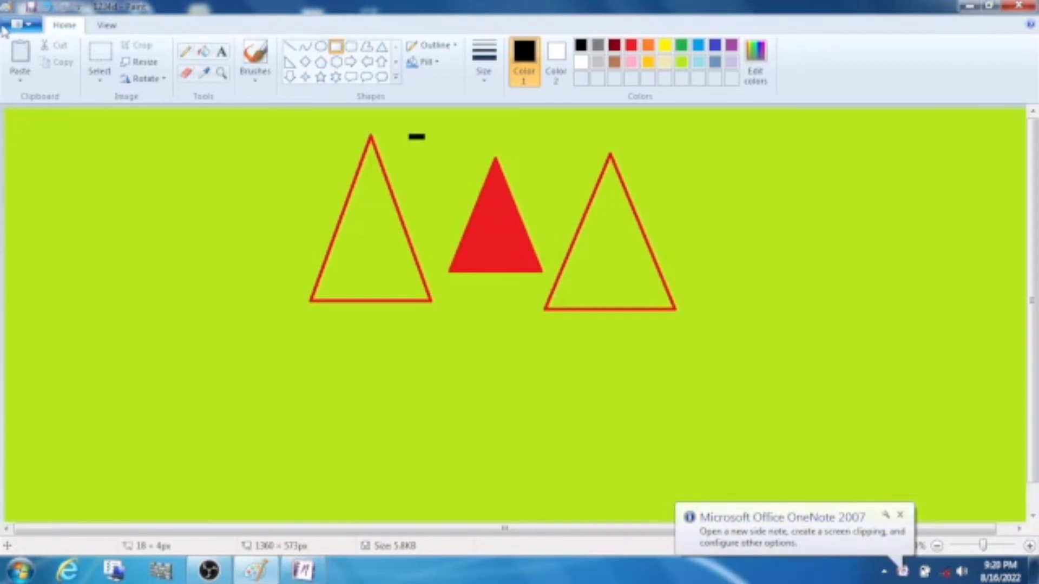
# Attach 1234d.png to a new e-mail message using Send in e-mail.
pyautogui.click(21, 25)
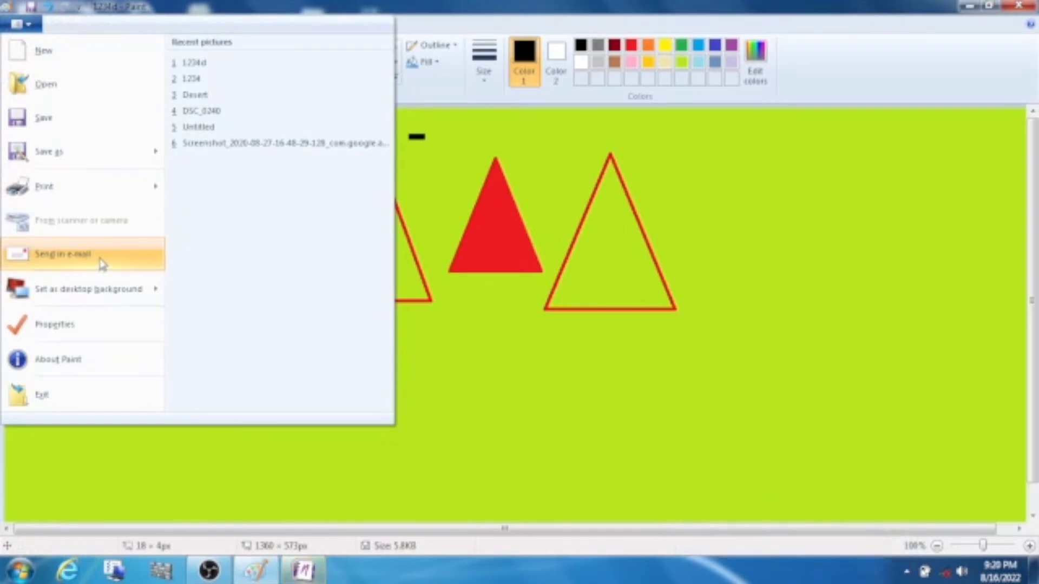
pyautogui.click(82, 265)
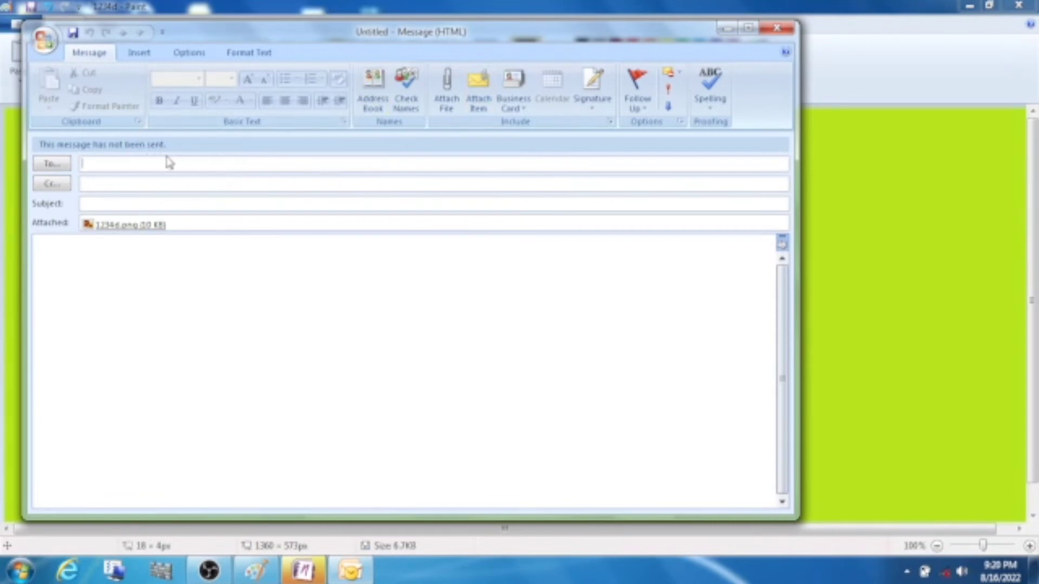
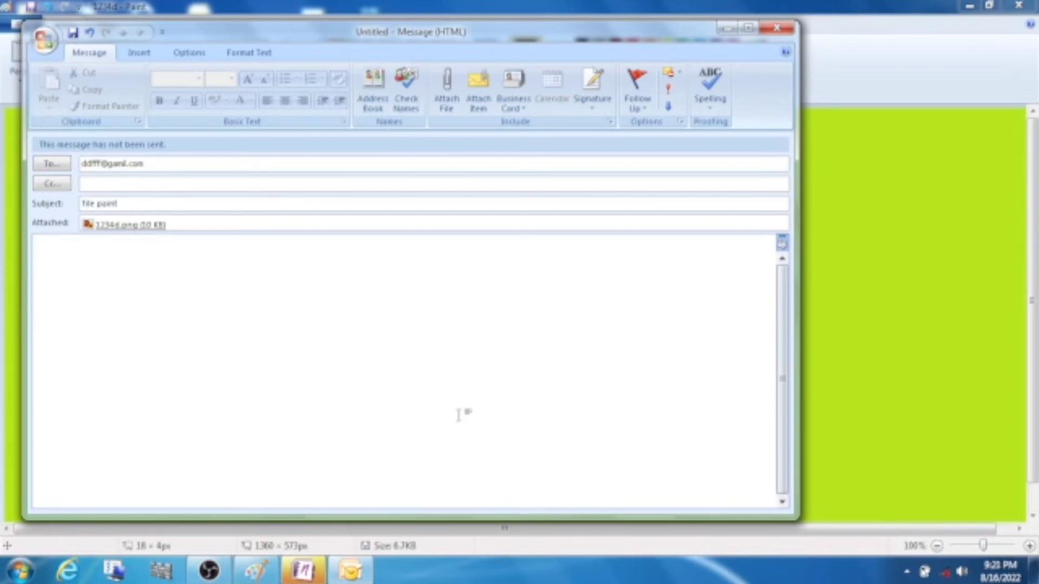
# Address the 1234d.png message with subject 'file paint', discard it unsaved, and close OneNote.
pyautogui.click(484, 425)
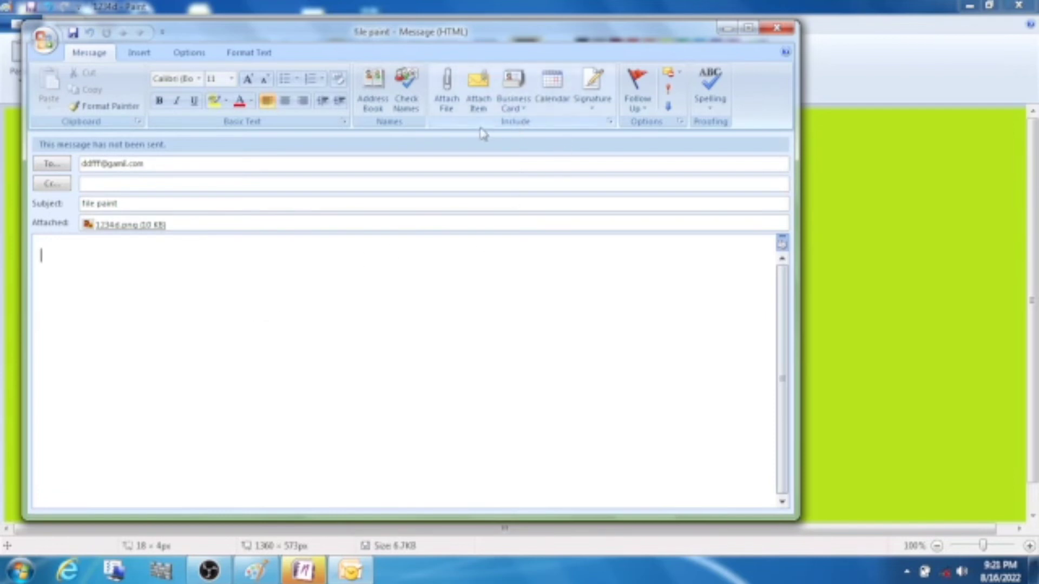
pyautogui.click(779, 31)
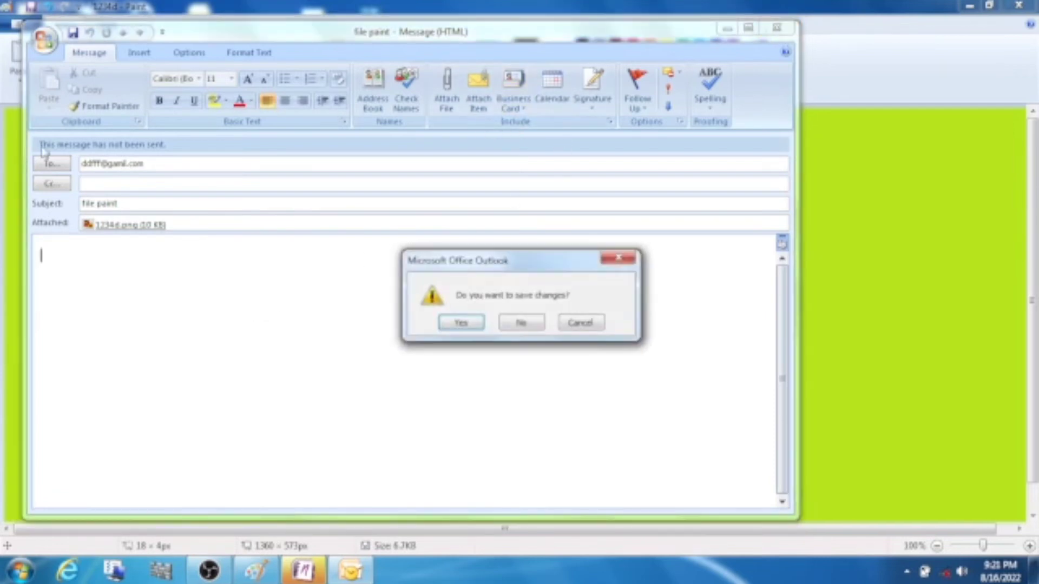
pyautogui.click(521, 323)
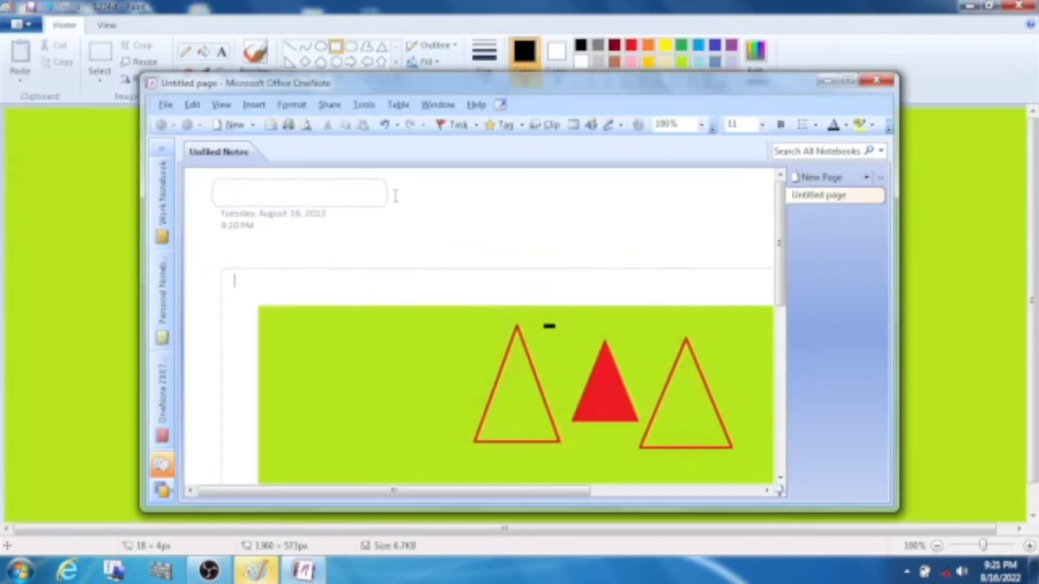
pyautogui.click(876, 81)
pyautogui.click(21, 25)
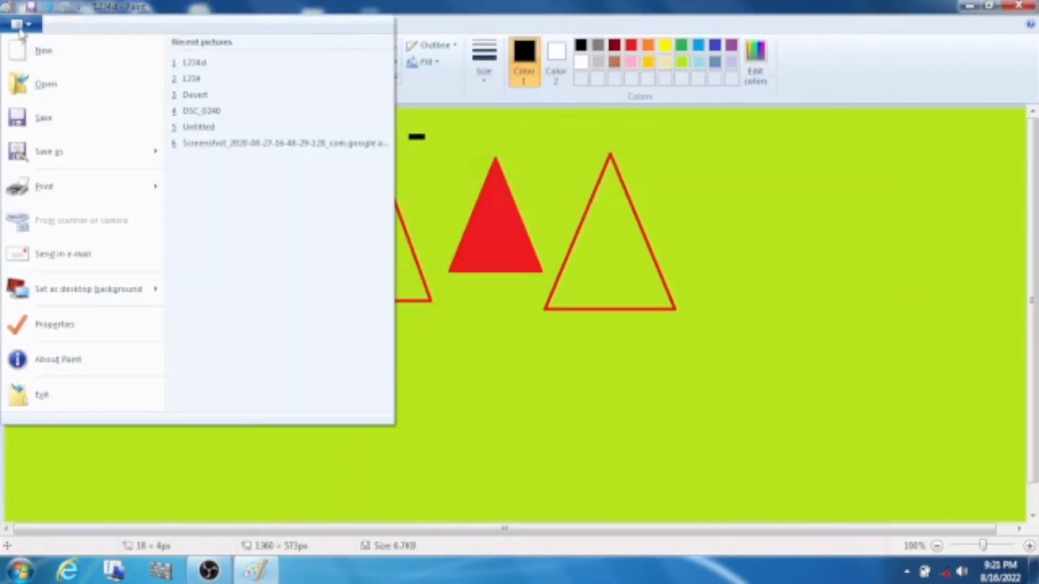
# Resize the picture down to 819 × 460 px.
pyautogui.click(52, 324)
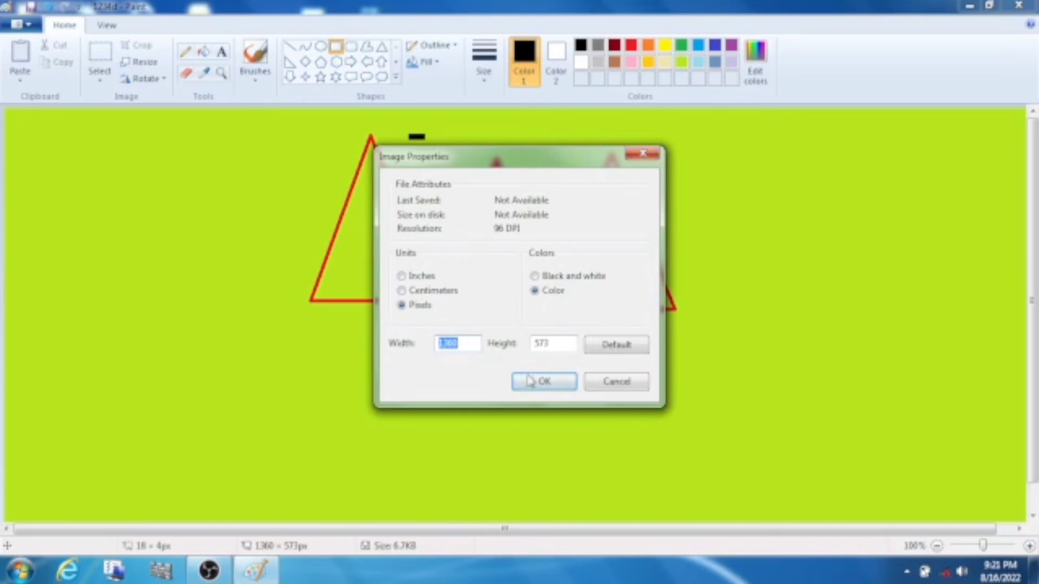
pyautogui.click(615, 347)
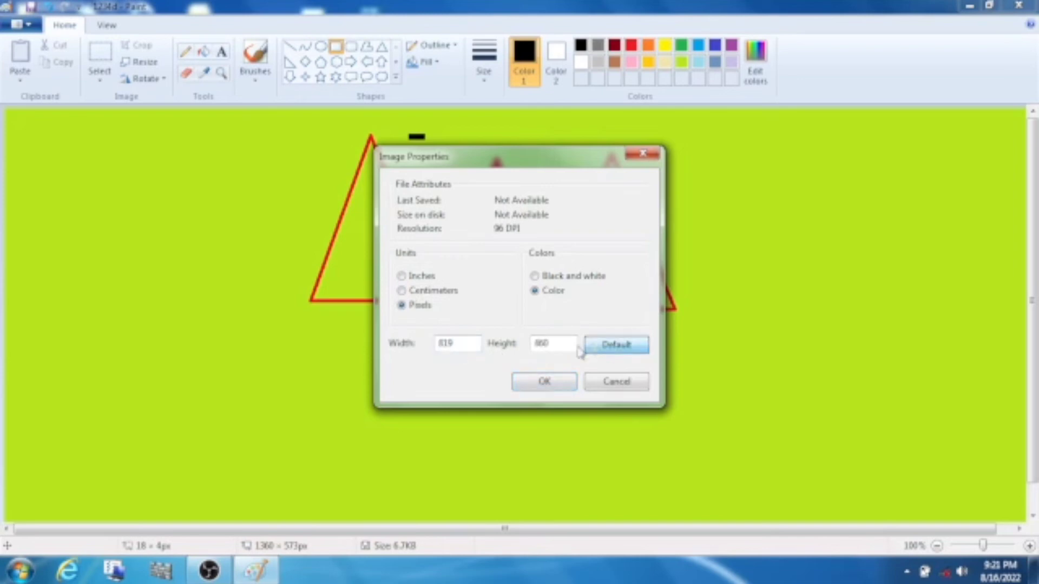
pyautogui.click(545, 381)
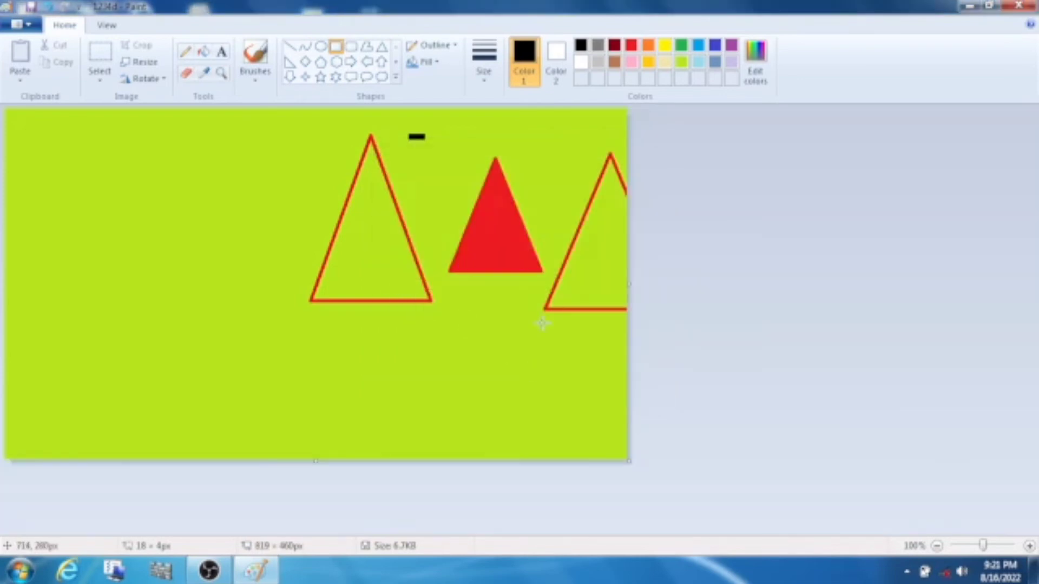
# Drag the canvas edges out to 1336 × 615 px, adding white margins.
pyautogui.moveTo(629, 285); pyautogui.dragTo(1020, 294)
pyautogui.moveTo(509, 463); pyautogui.dragTo(518, 547)
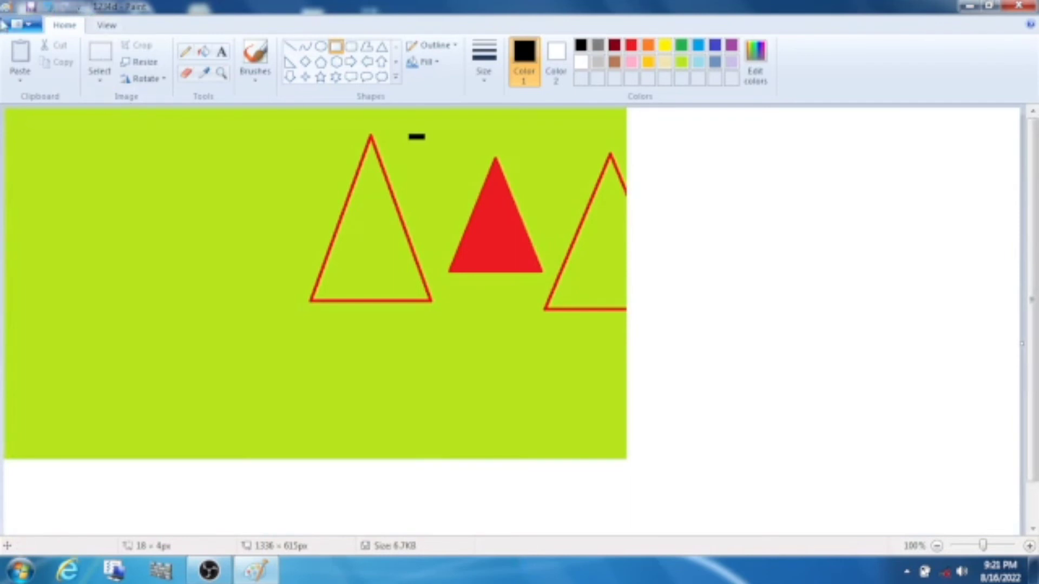
pyautogui.click(22, 24)
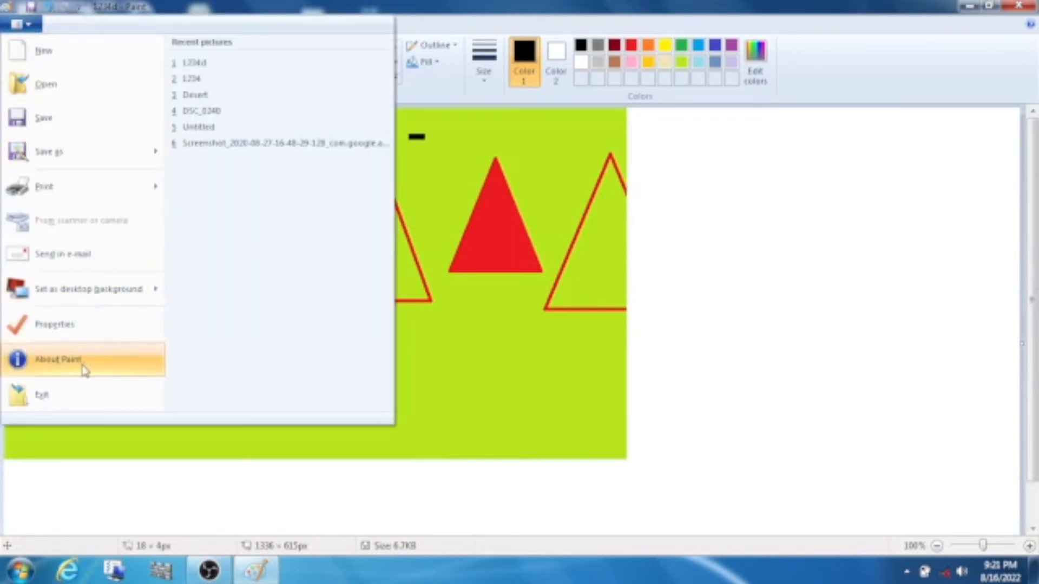
# Exit Paint discarding the size changes, then search the Start menu for Paint.
pyautogui.click(59, 400)
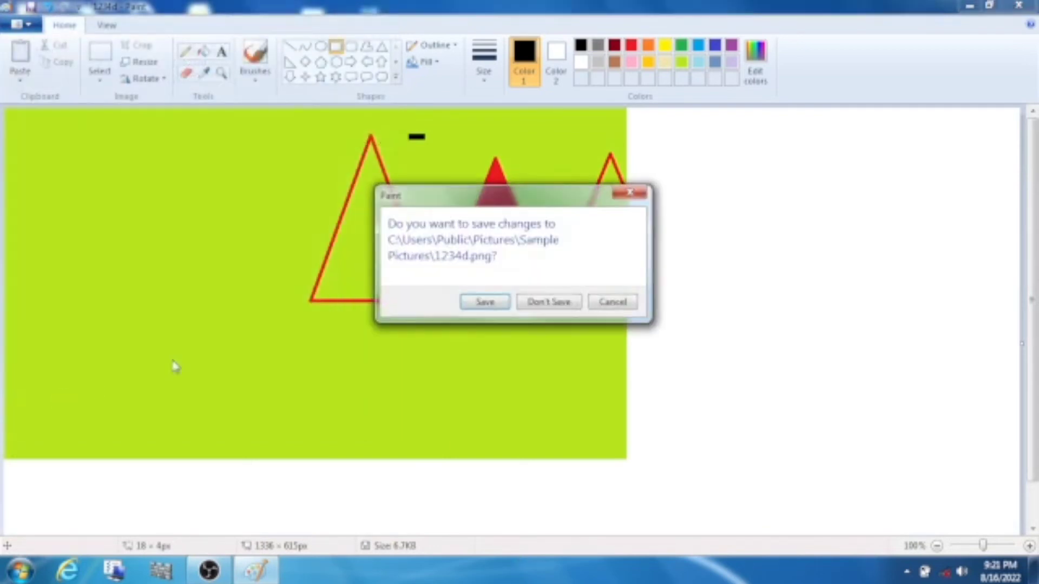
pyautogui.click(545, 304)
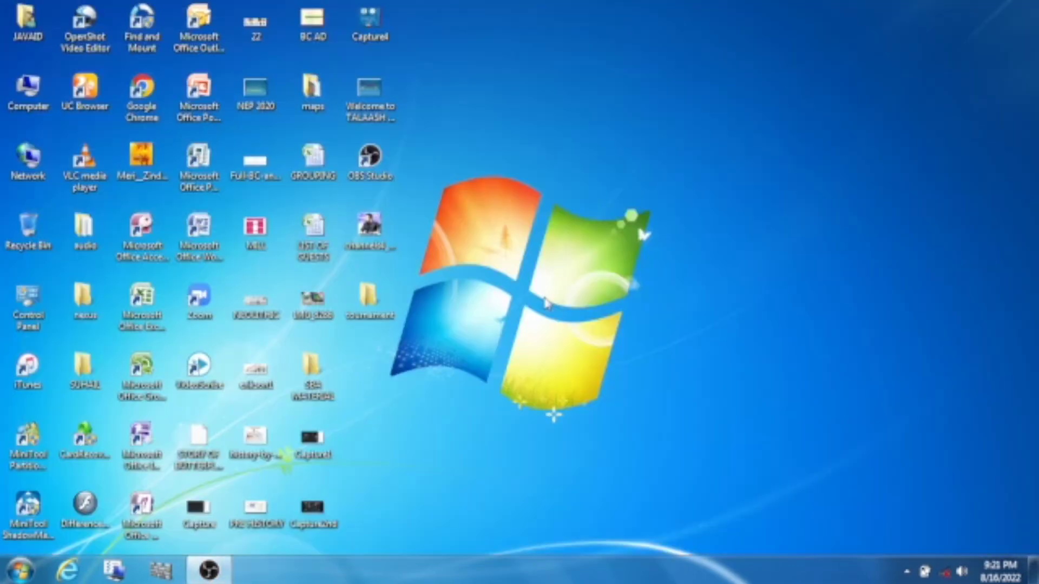
pyautogui.click(20, 570)
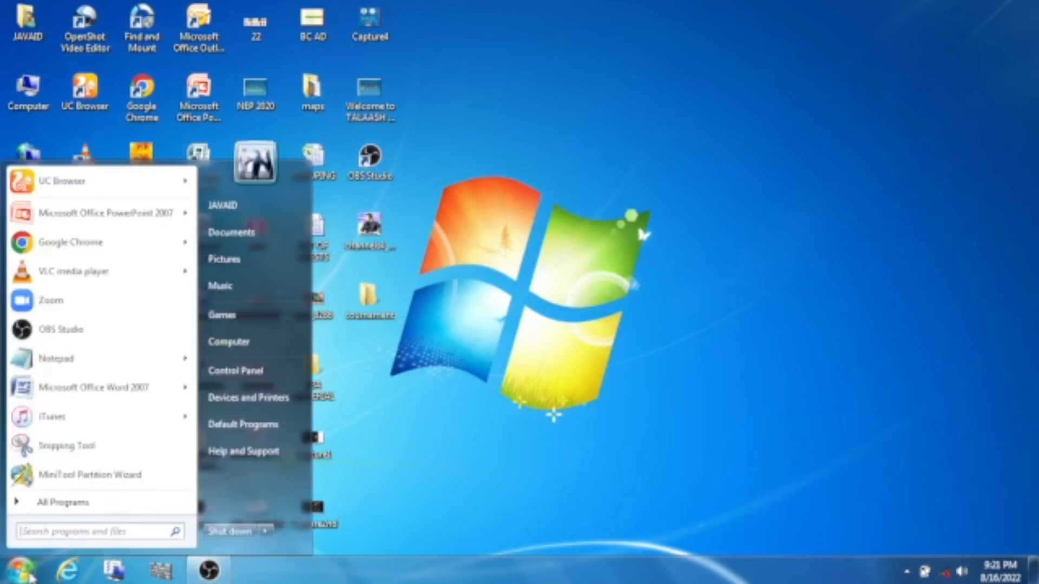
pyautogui.click(57, 531)
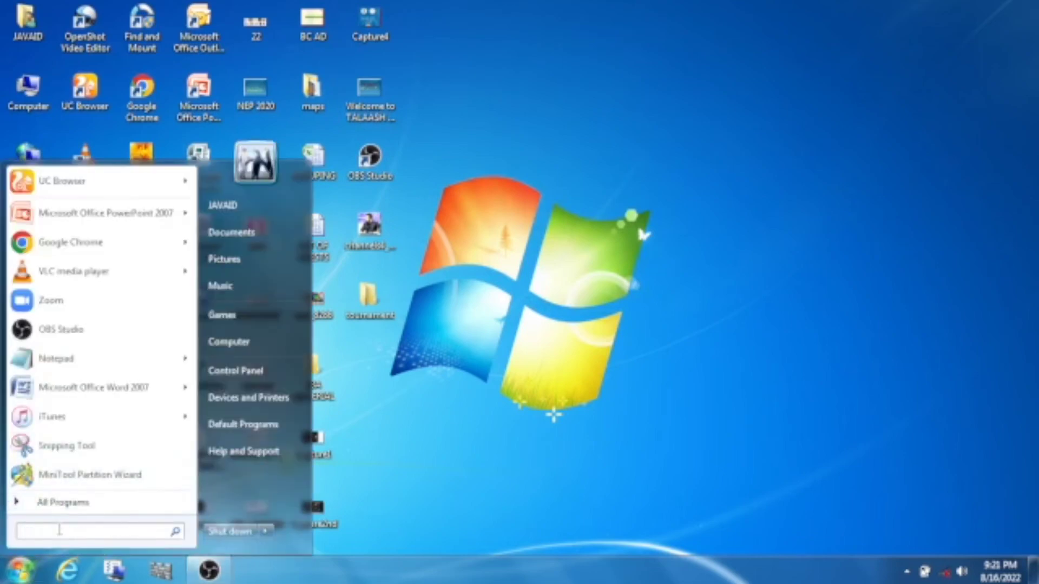
pyautogui.write('pe')
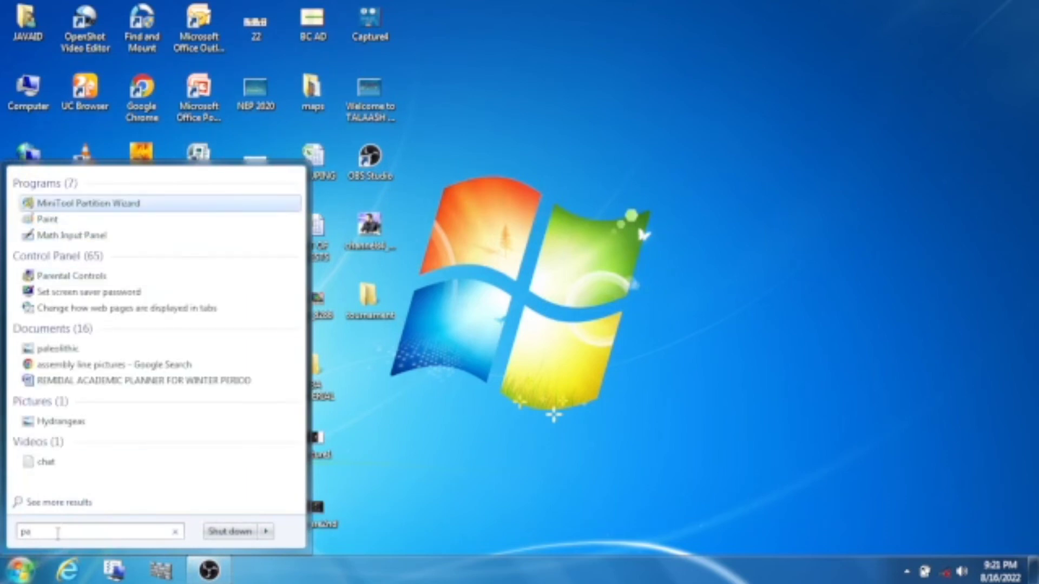
# Relaunch Paint from the search results onto a blank Untitled 1336 × 615 px canvas.
pyautogui.click(60, 226)
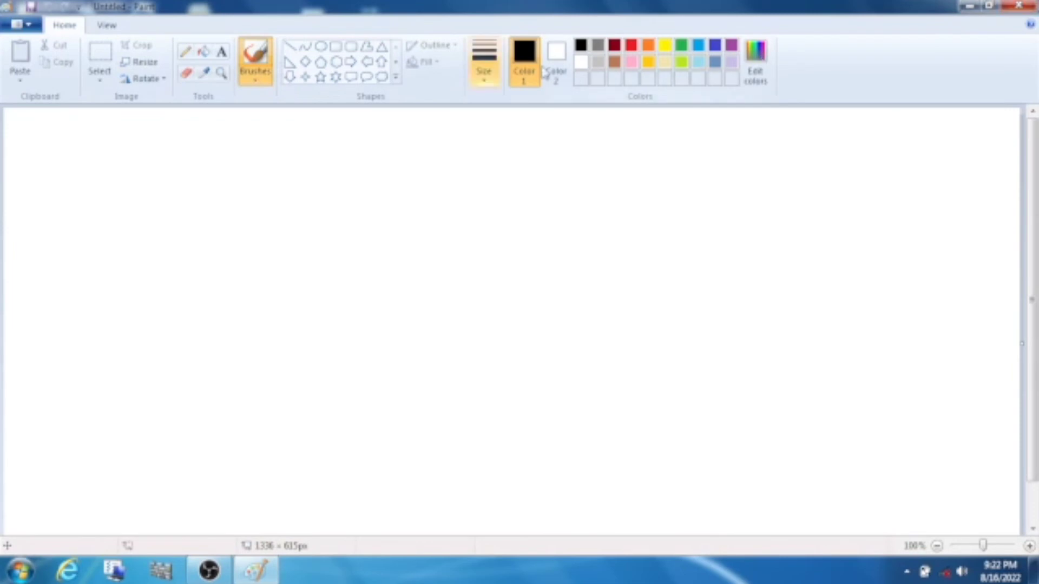
pyautogui.click(24, 24)
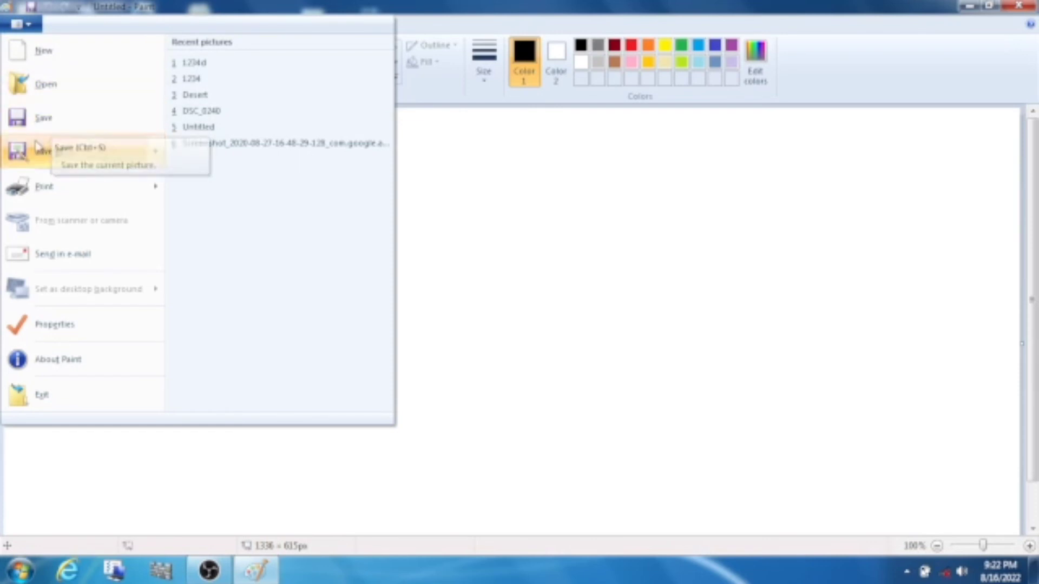
pyautogui.moveTo(37, 162)
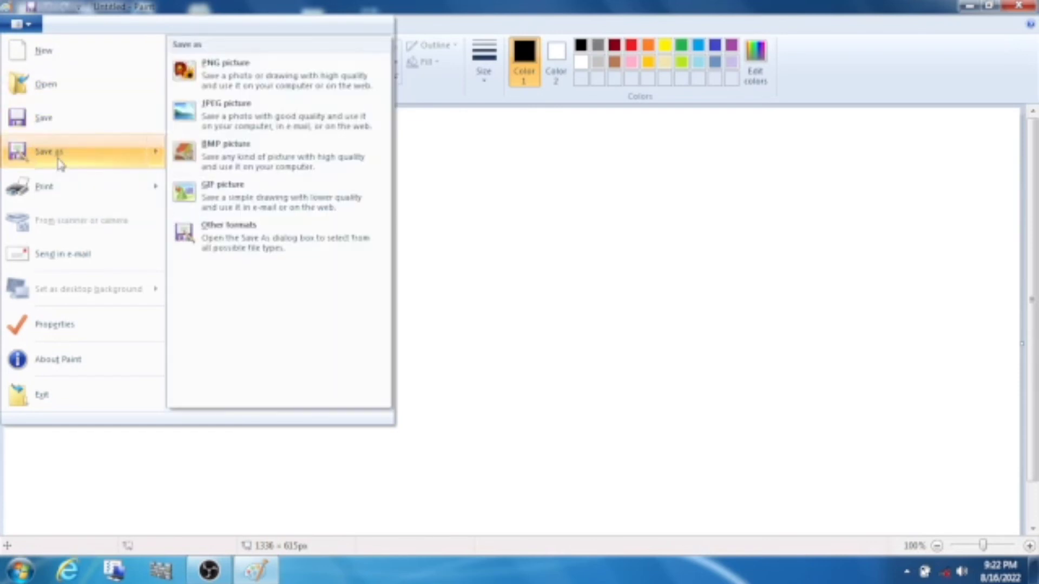
pyautogui.click(478, 225)
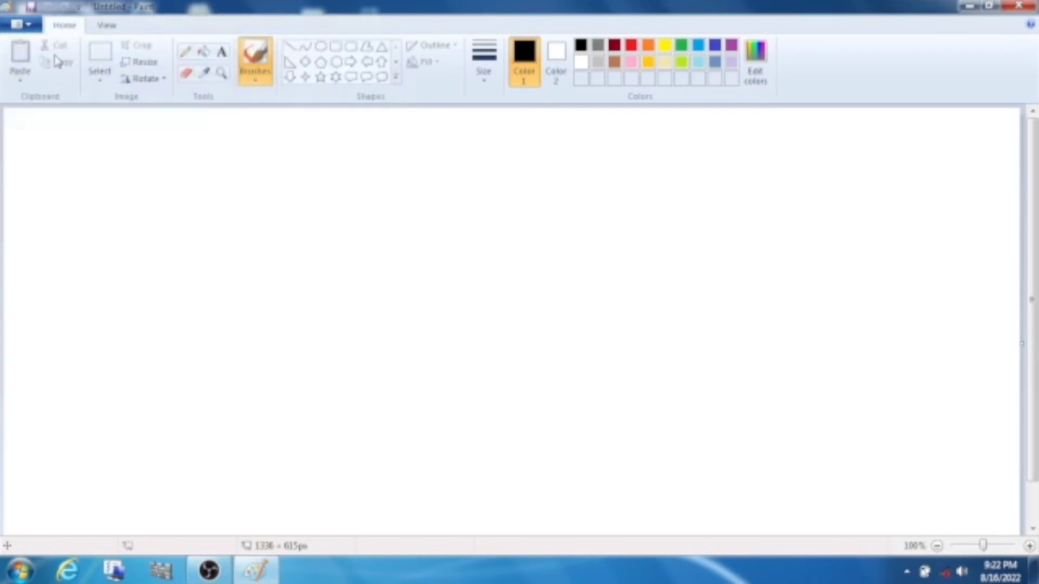
pyautogui.click(20, 24)
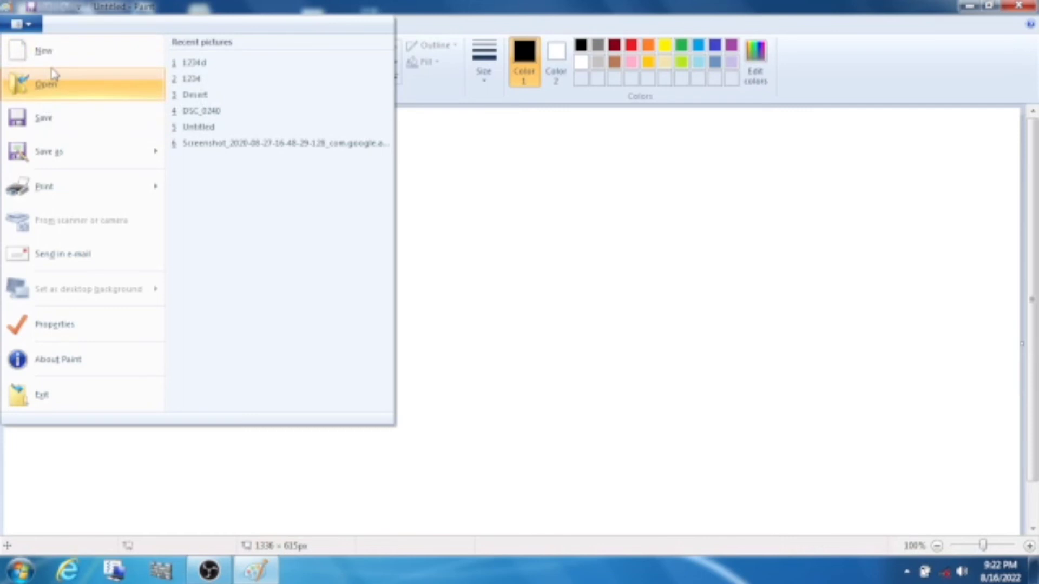
pyautogui.click(792, 392)
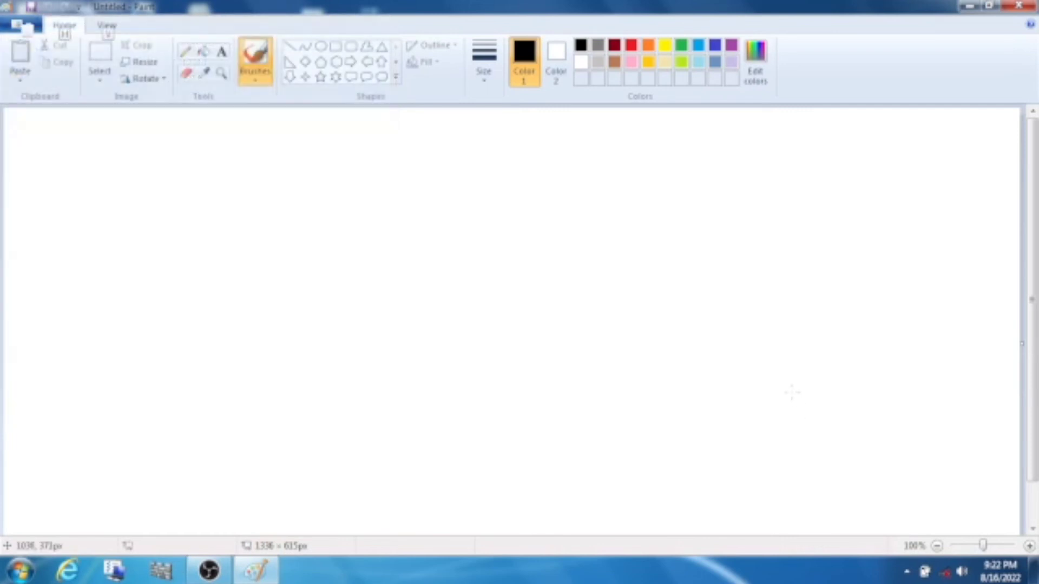
pyautogui.press('alt')
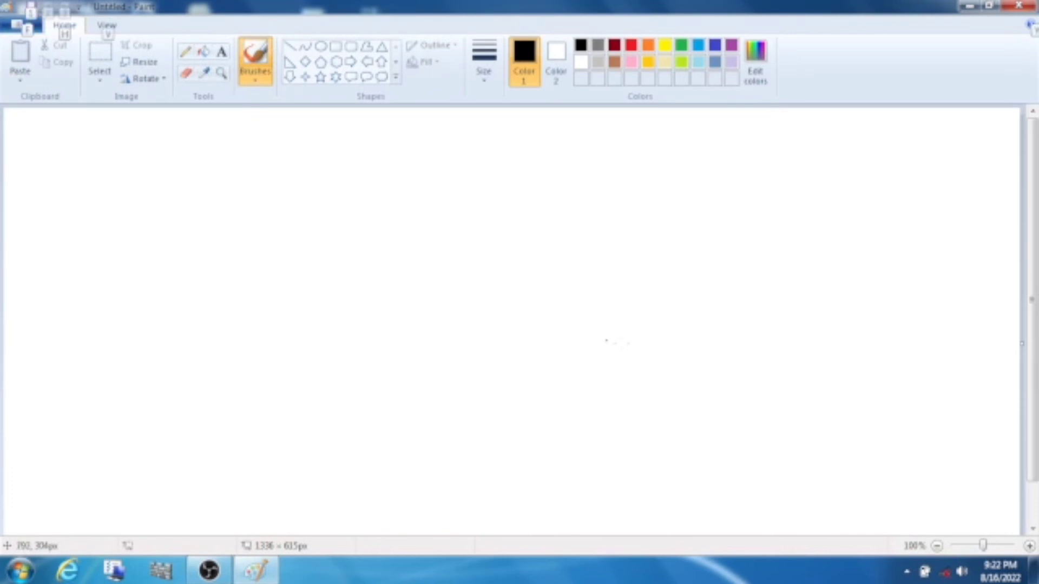
pyautogui.press('alt')
pyautogui.press('alt')
pyautogui.press('alt')
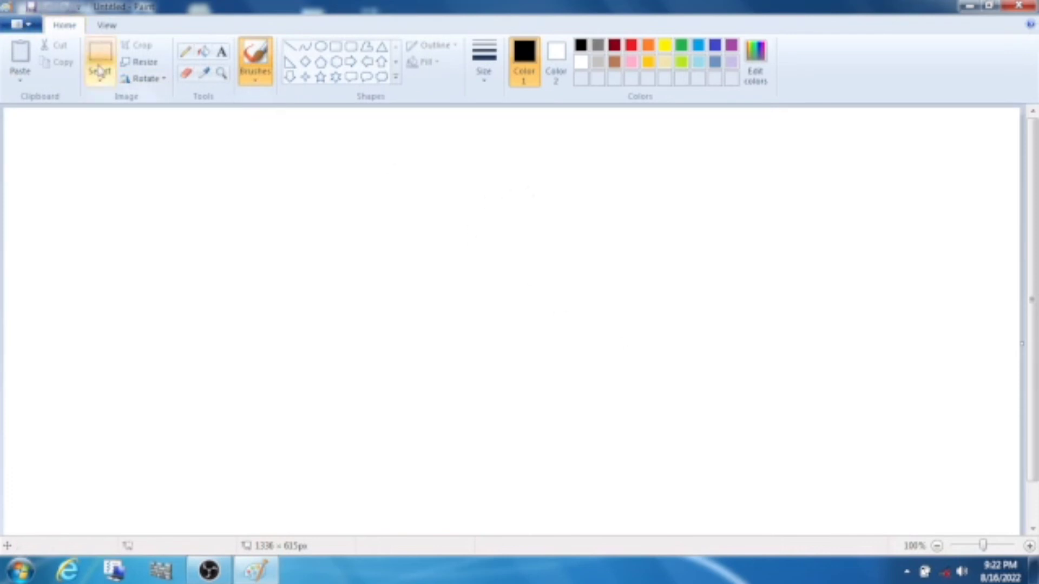
pyautogui.press('alt')
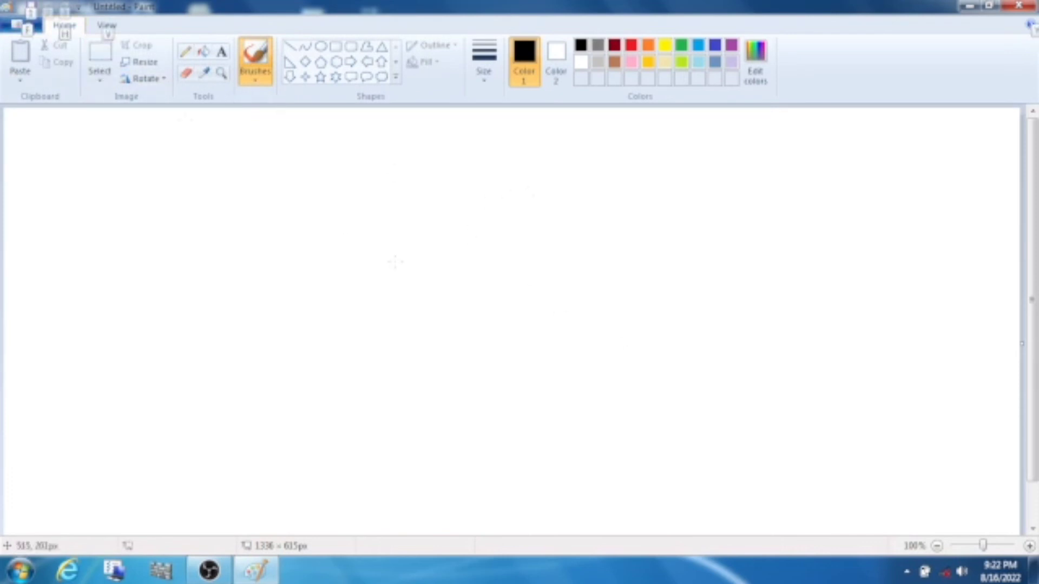
pyautogui.press('f')
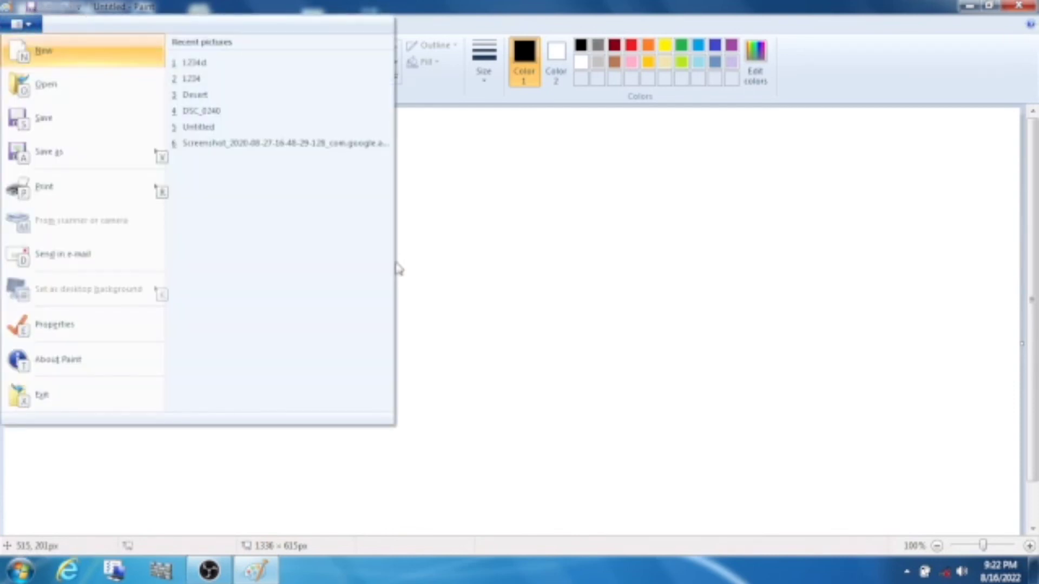
pyautogui.press('o')
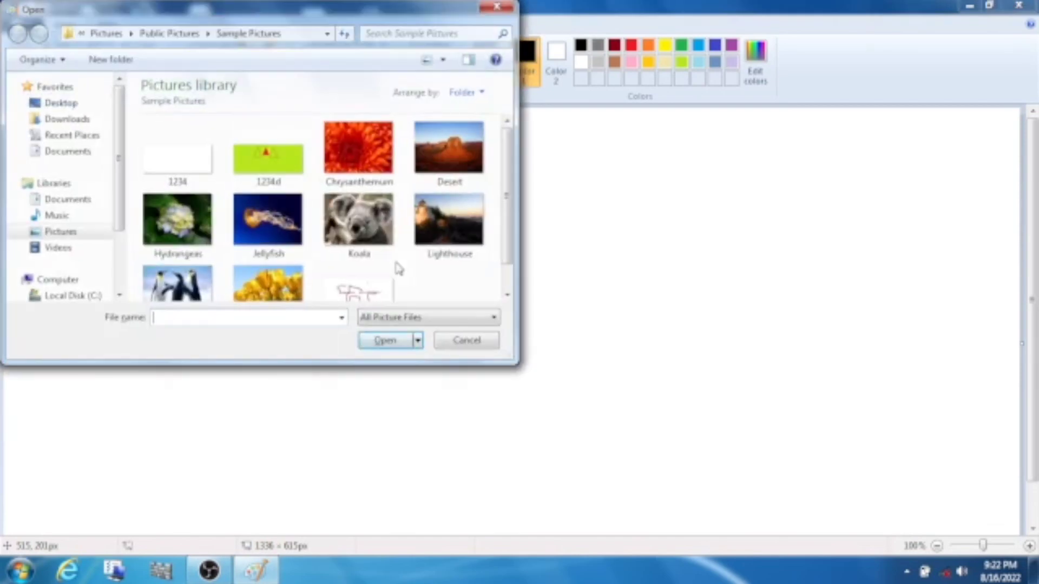
pyautogui.click(497, 8)
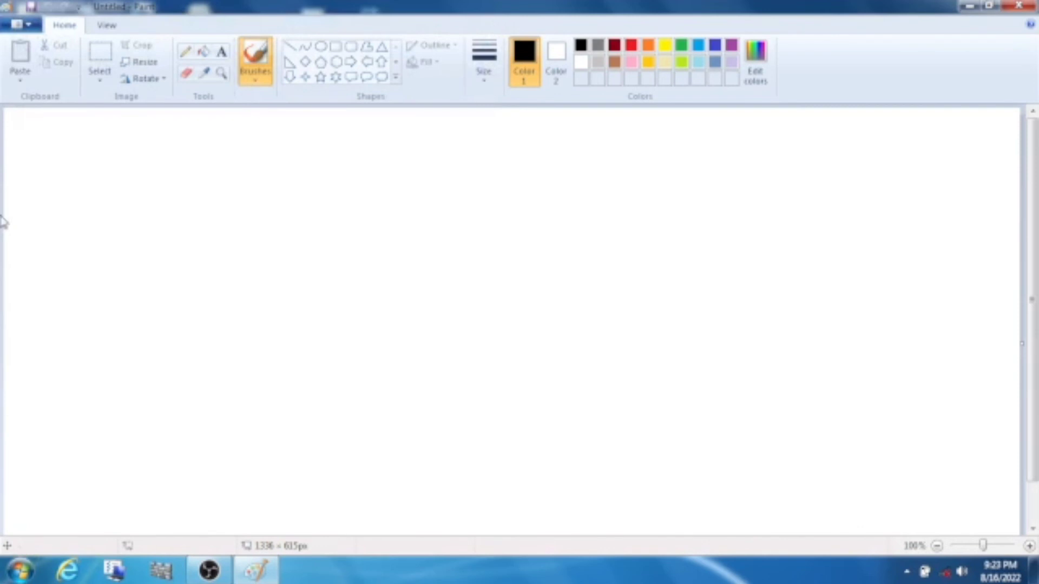
pyautogui.press('alt')
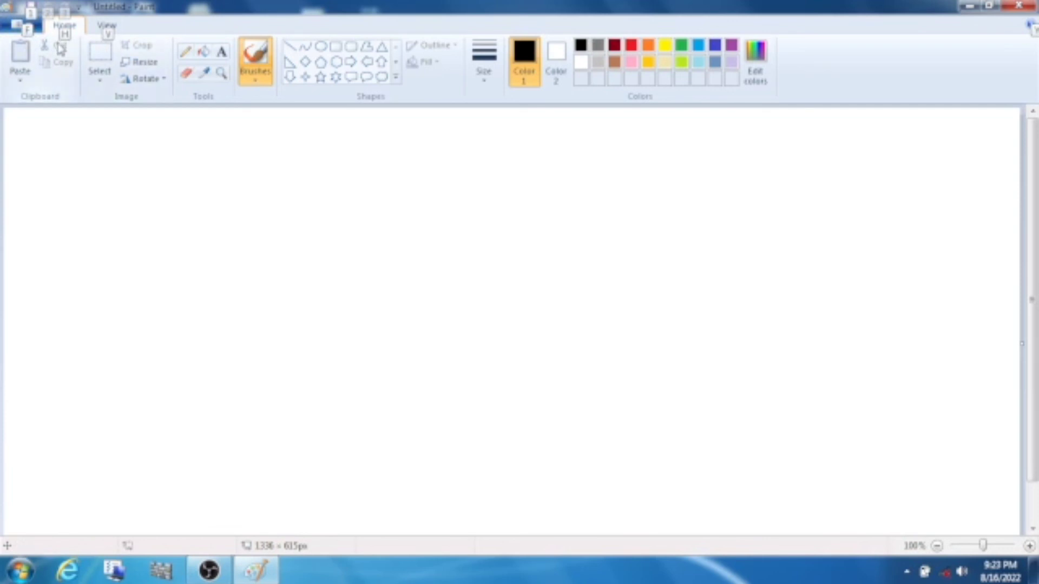
pyautogui.press('f')
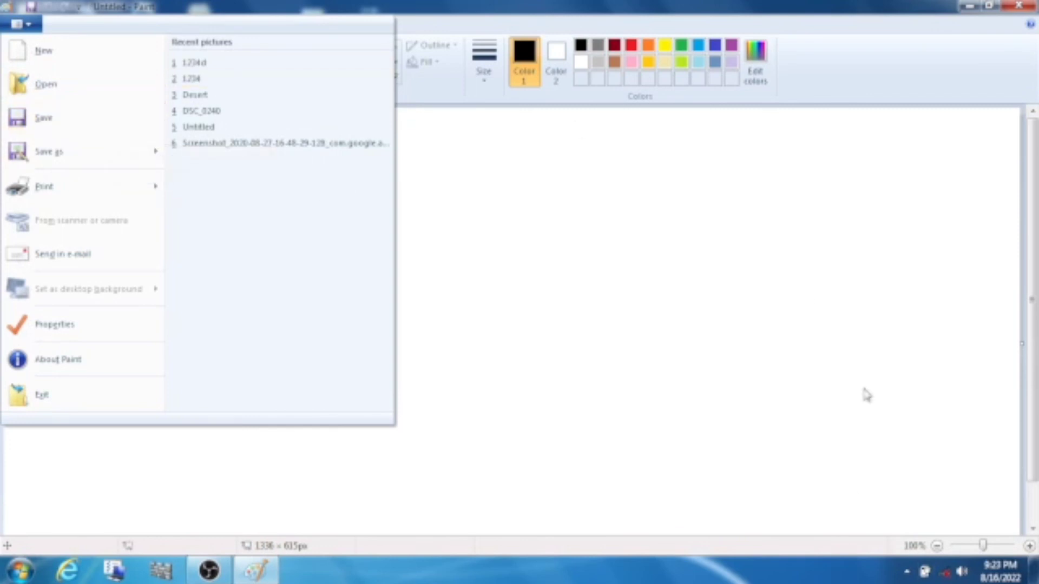
pyautogui.click(803, 287)
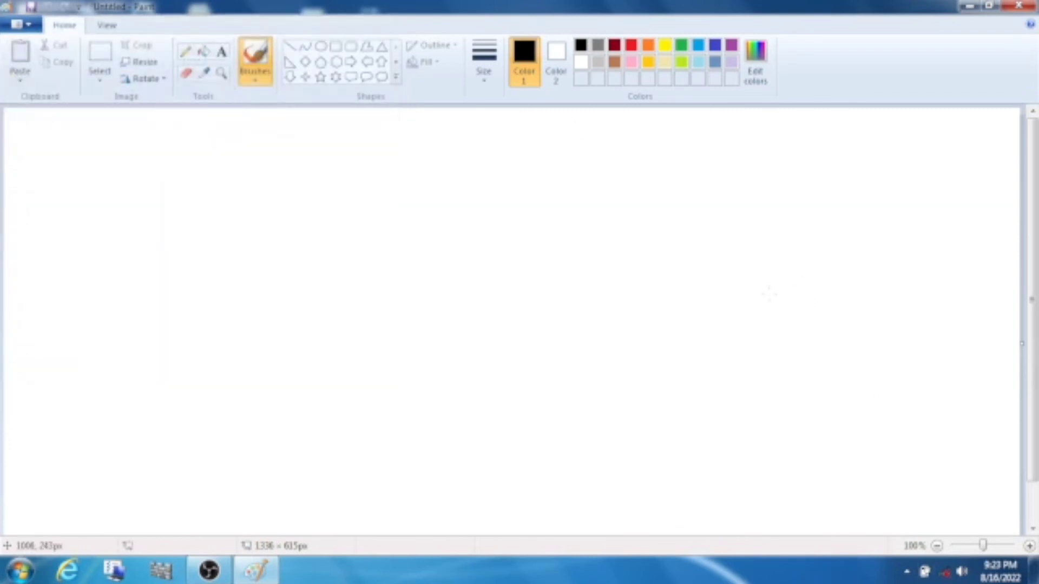